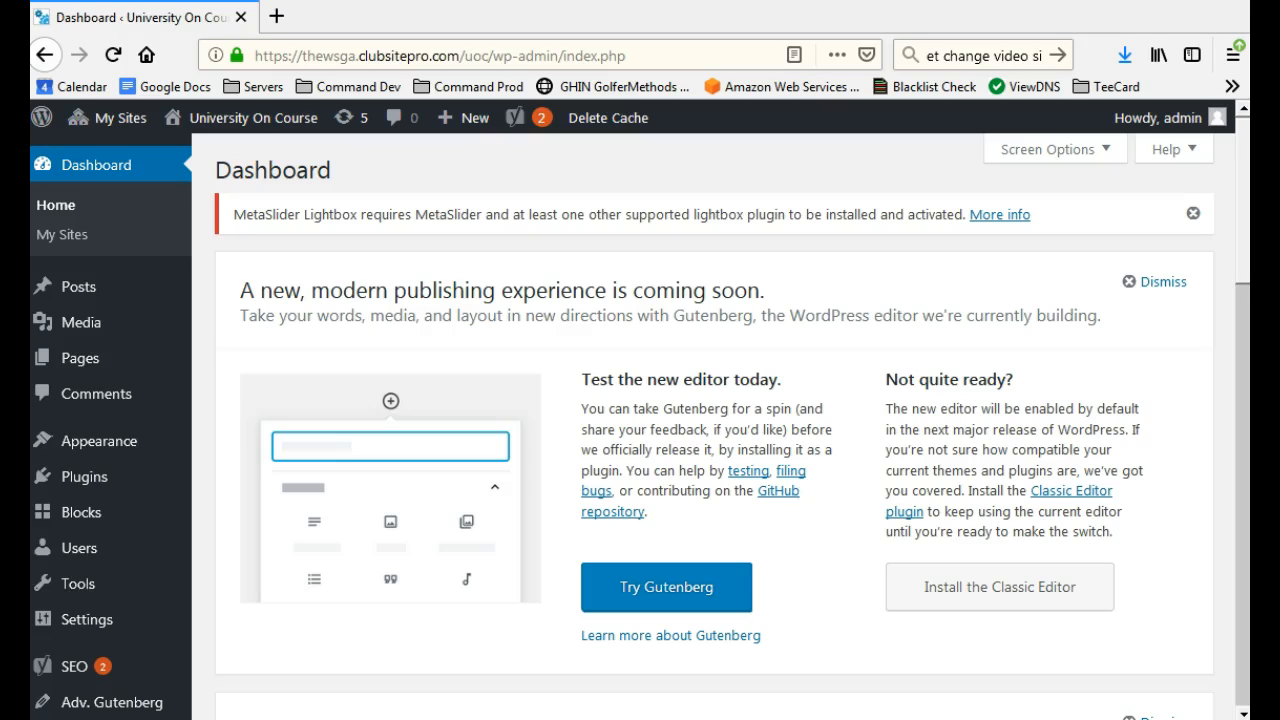
Create a new page and title it "Image Page"
{"action": "mouse_move", "coordinate": [466, 116]}
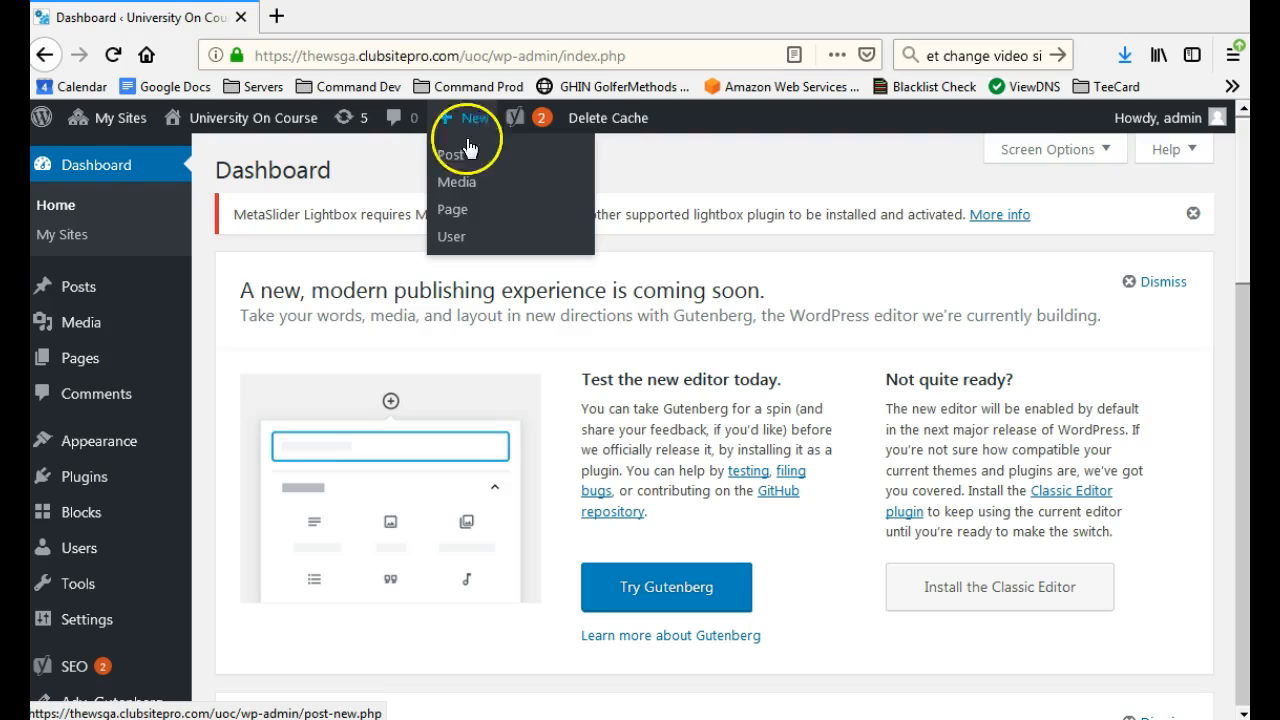
{"action": "left_click", "coordinate": [452, 214]}
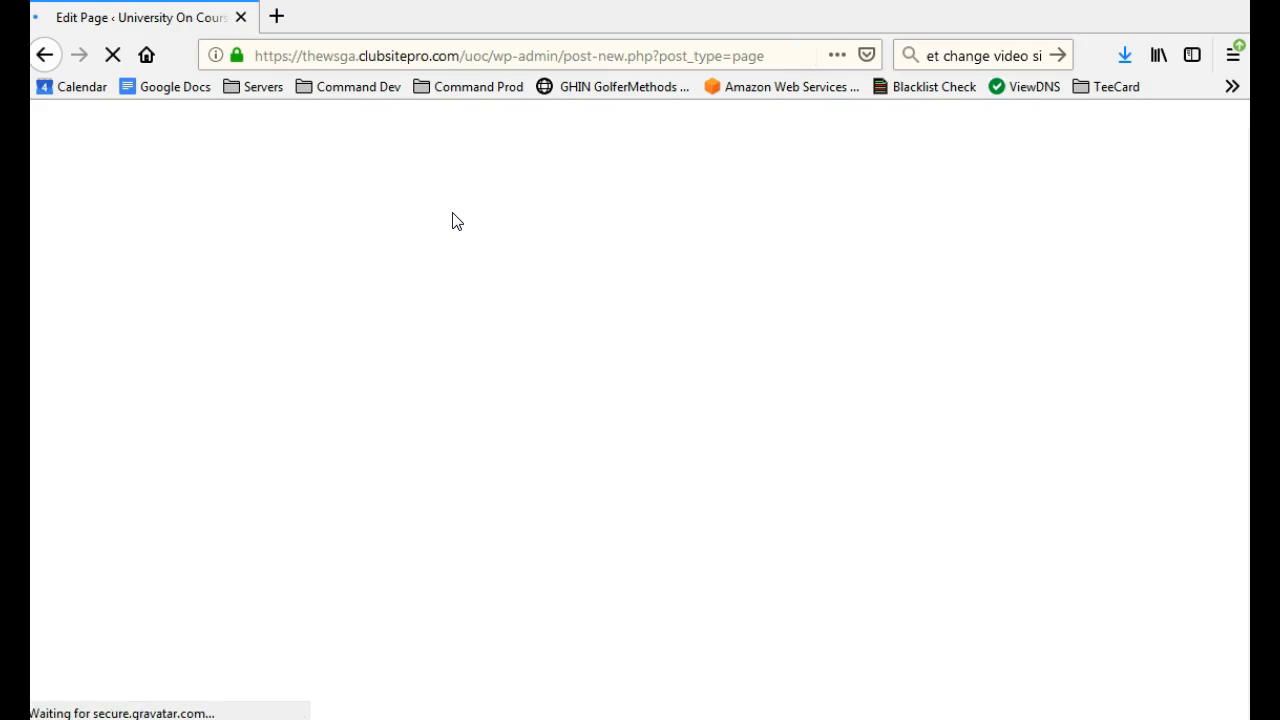
{"action": "left_click", "coordinate": [357, 290]}
{"action": "left_click", "coordinate": [303, 300]}
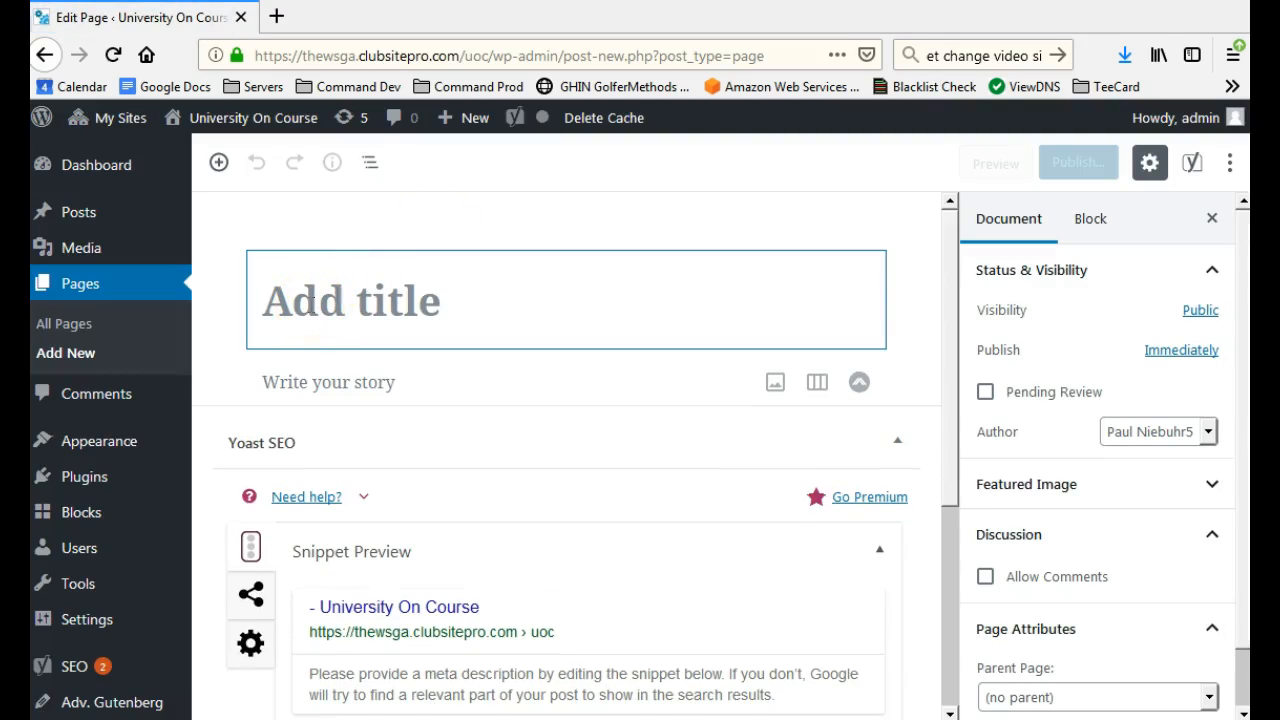
{"action": "type", "text": "Image Page"}
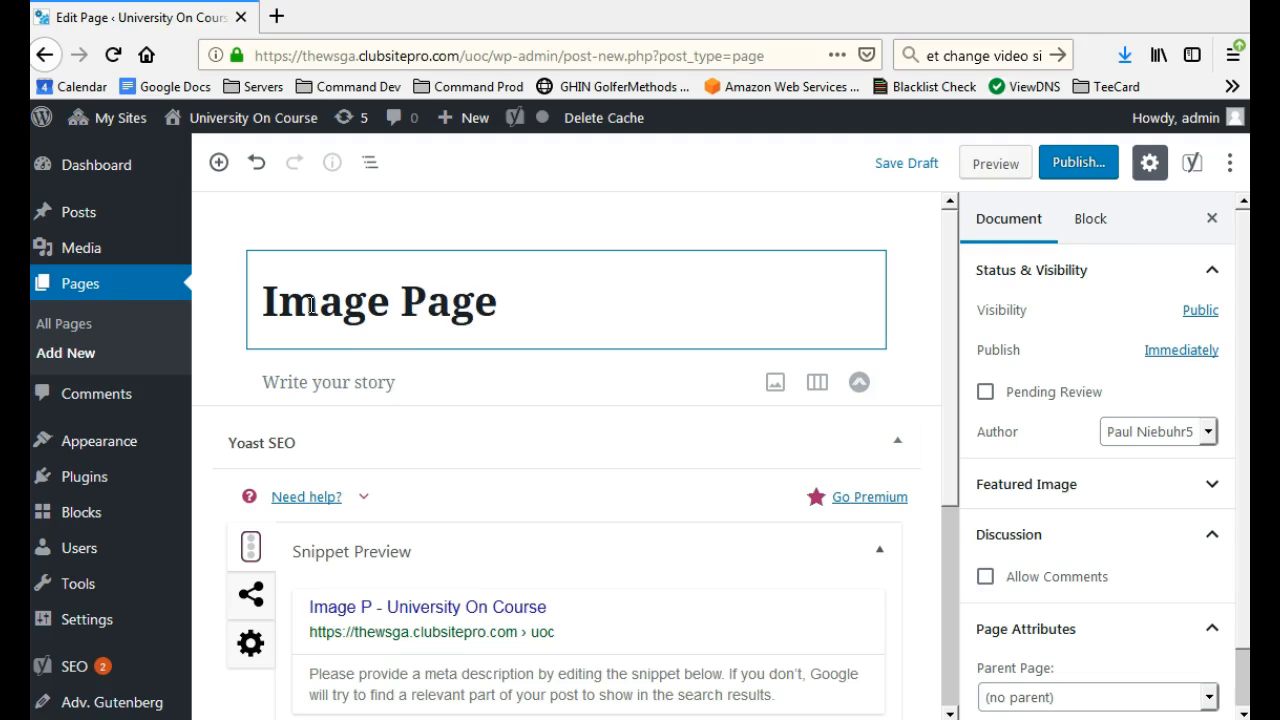
Search the available blocks for "image" and add a standard Image block below the page title
{"action": "left_click", "coordinate": [306, 365]}
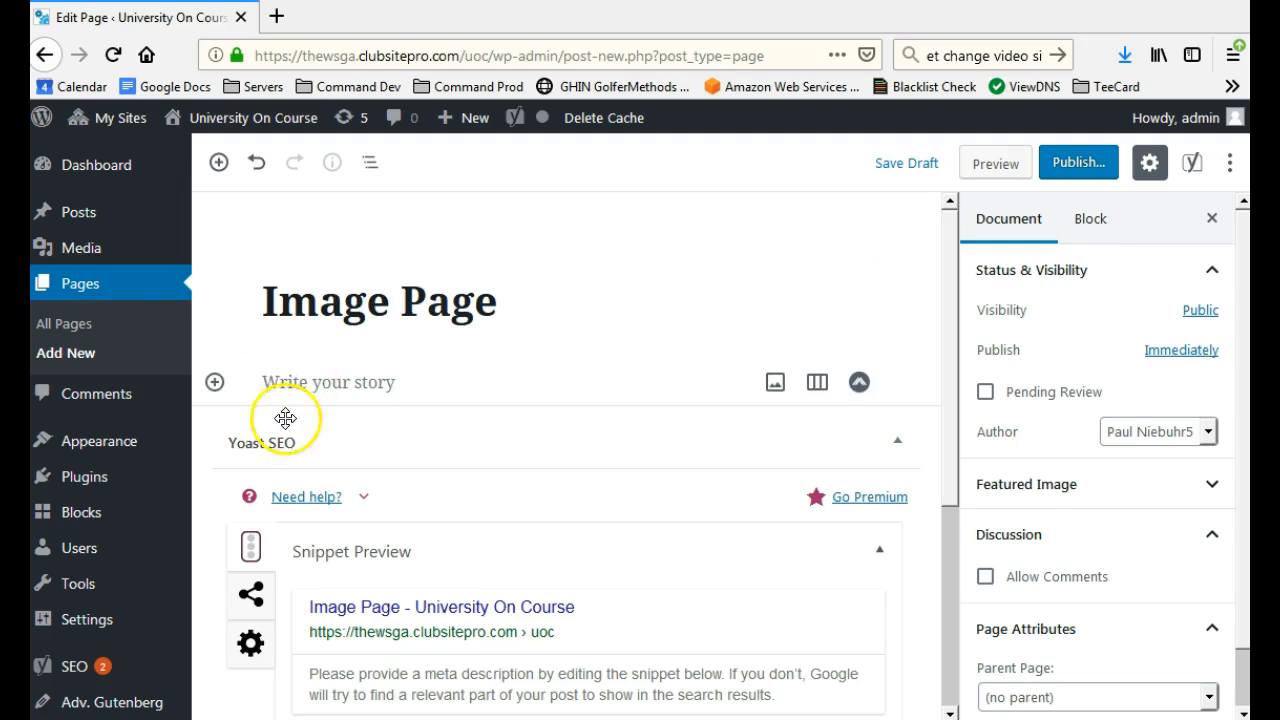
{"action": "left_click", "coordinate": [288, 385]}
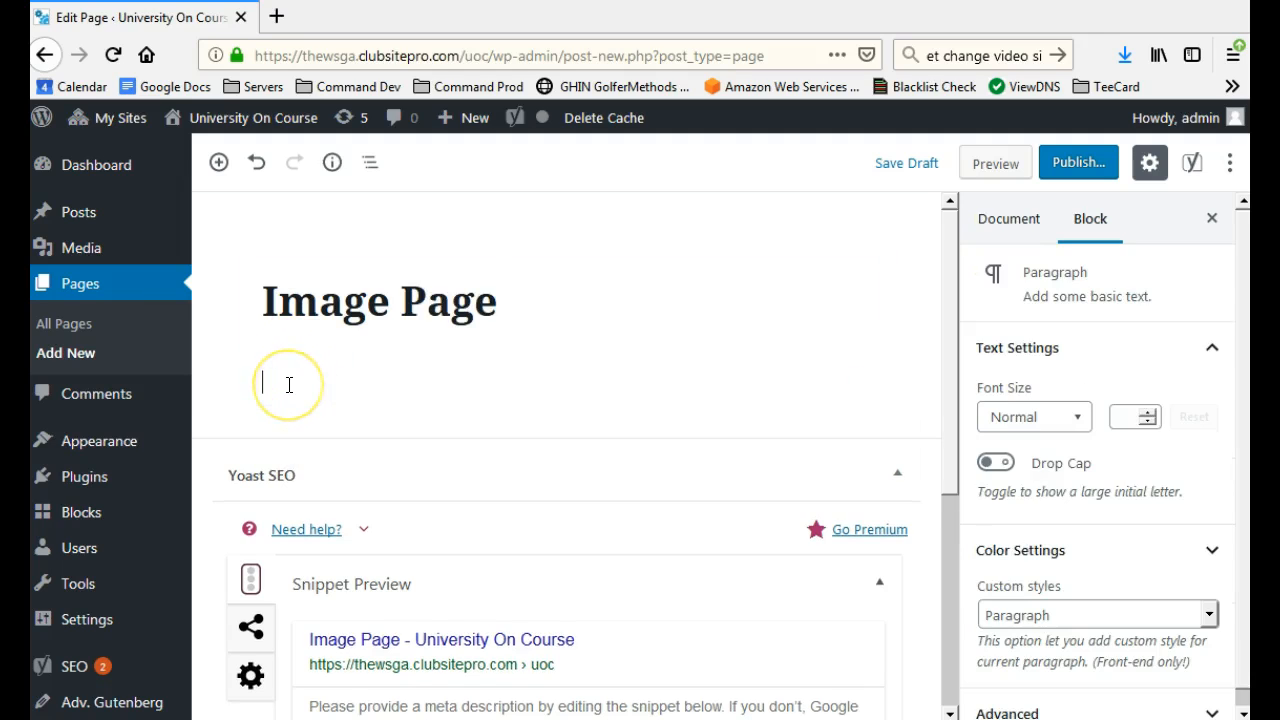
{"action": "left_click", "coordinate": [285, 381]}
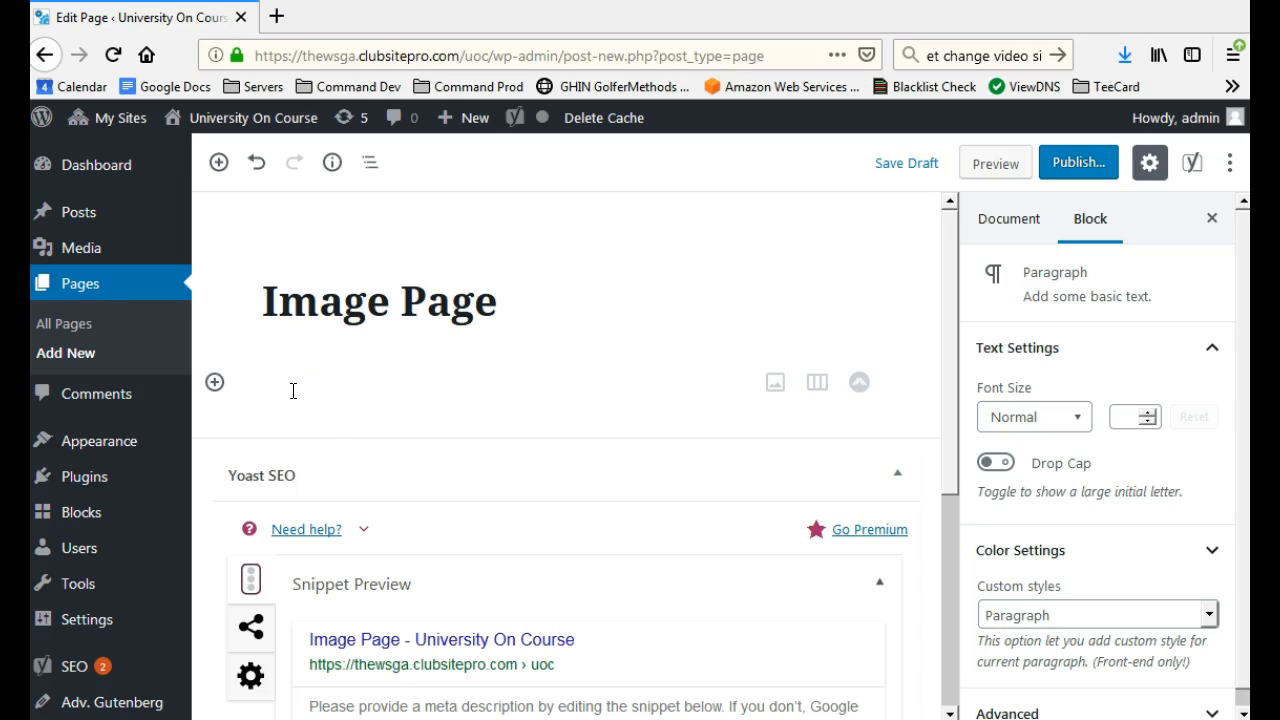
{"action": "left_click", "coordinate": [294, 391]}
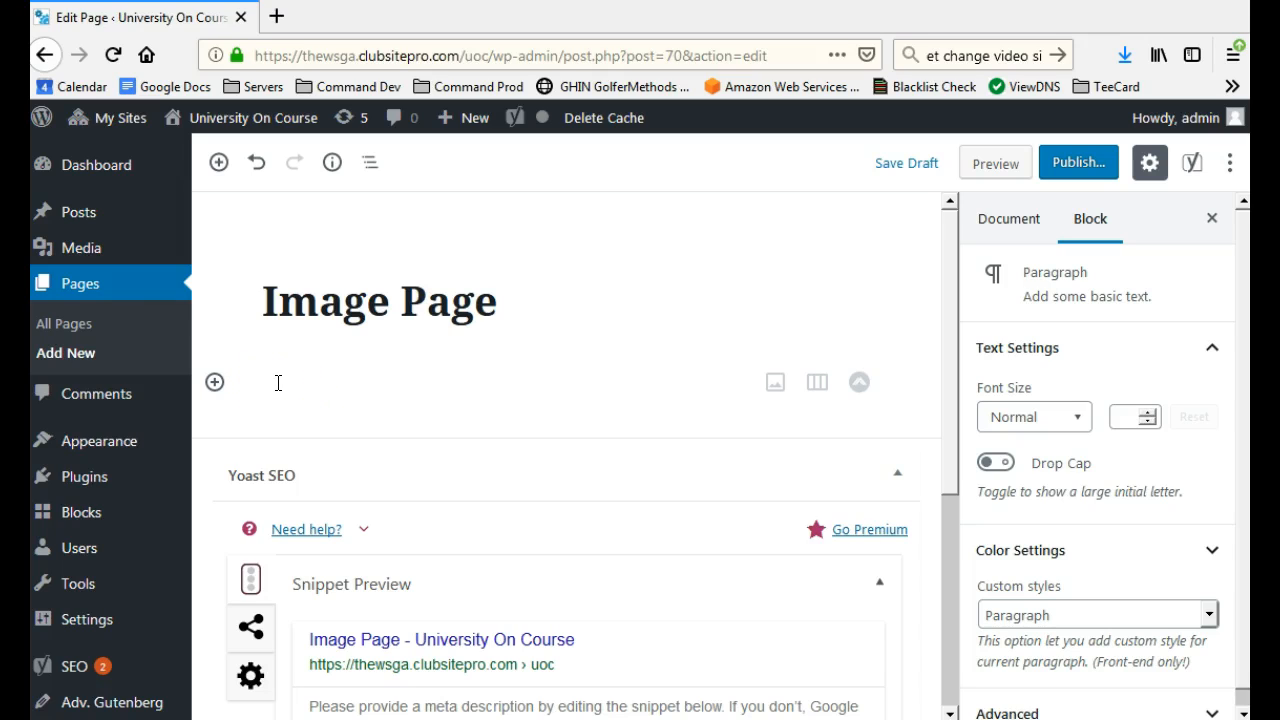
{"action": "left_click", "coordinate": [214, 383]}
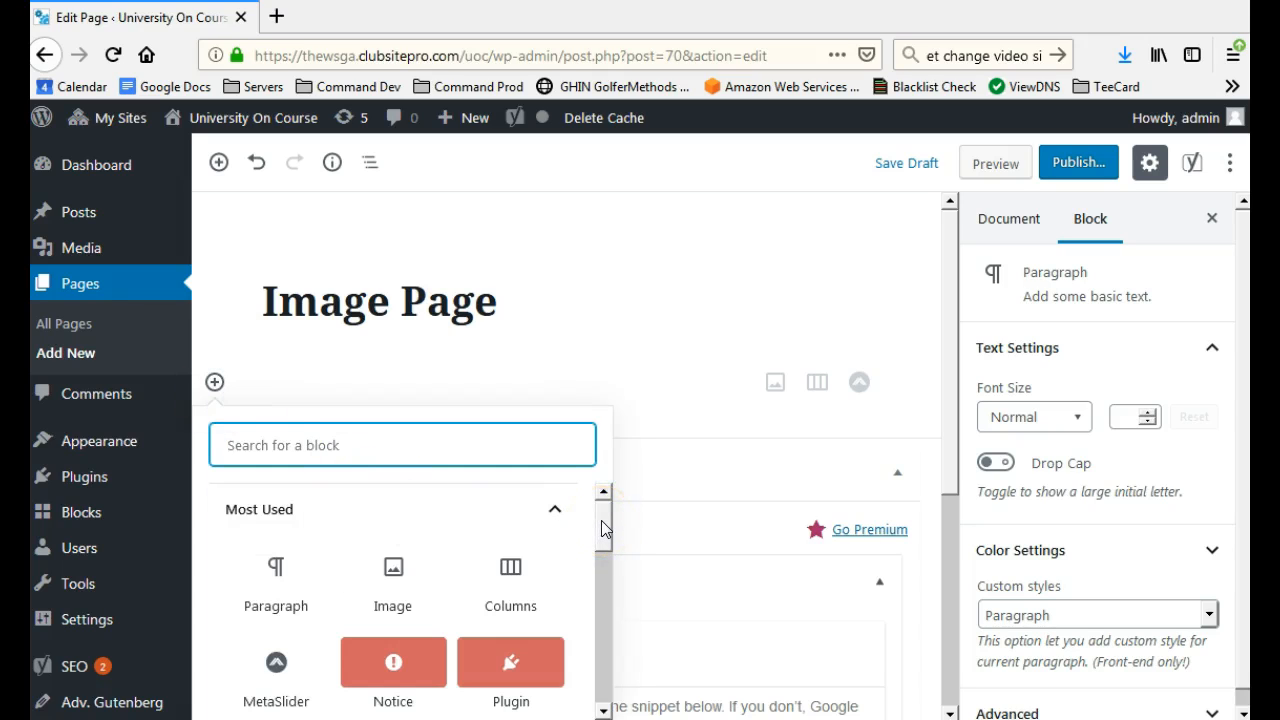
{"action": "left_click_drag", "start_coordinate": [601, 521], "coordinate": [604, 523]}
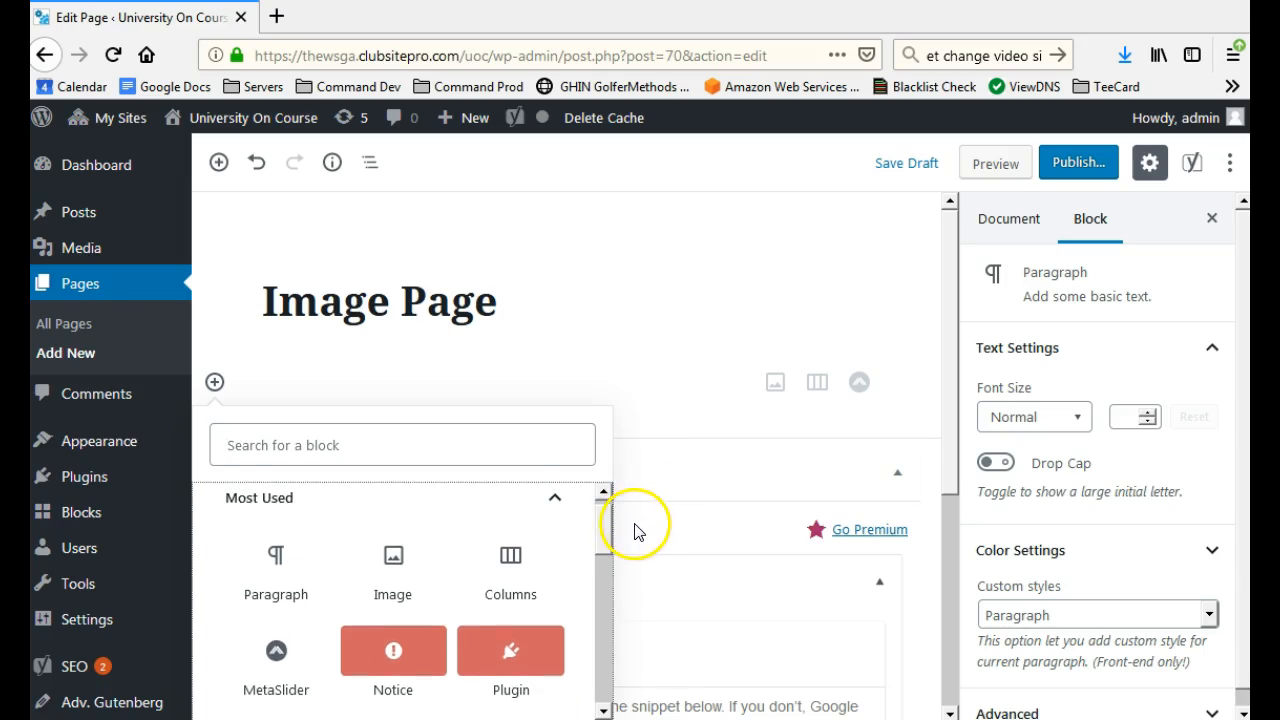
{"action": "left_click", "coordinate": [397, 577]}
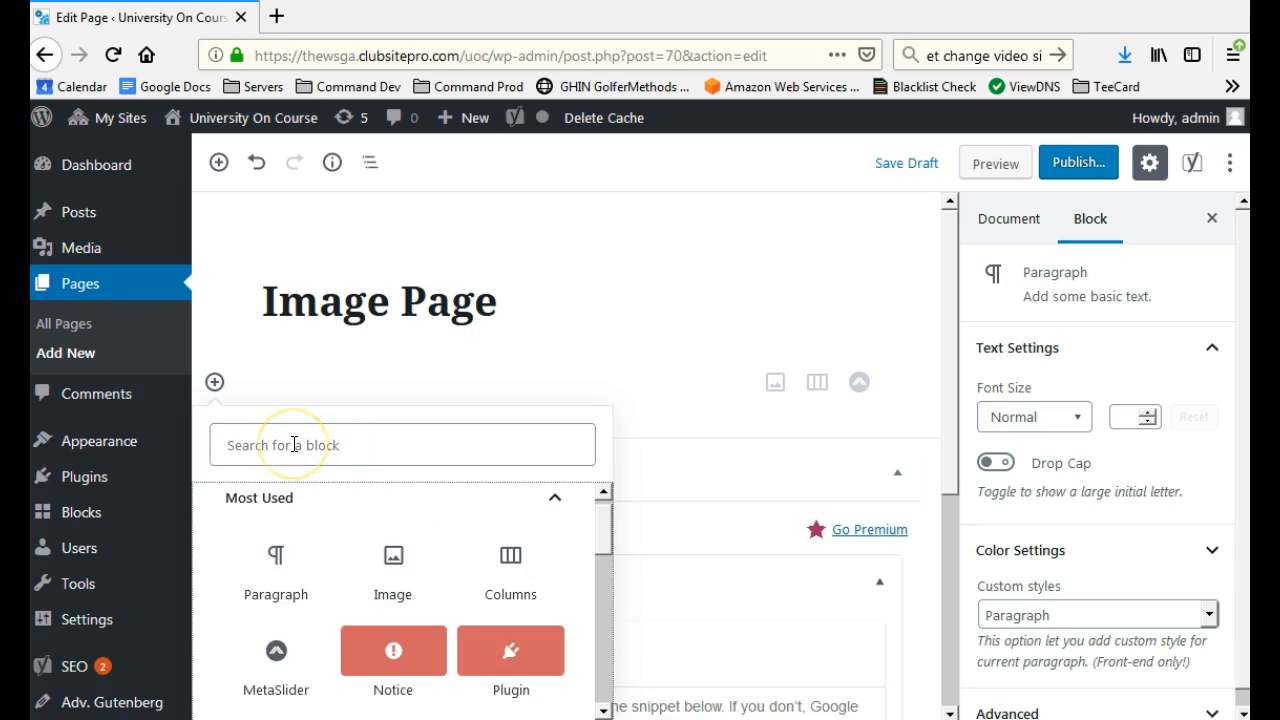
{"action": "left_click", "coordinate": [262, 450]}
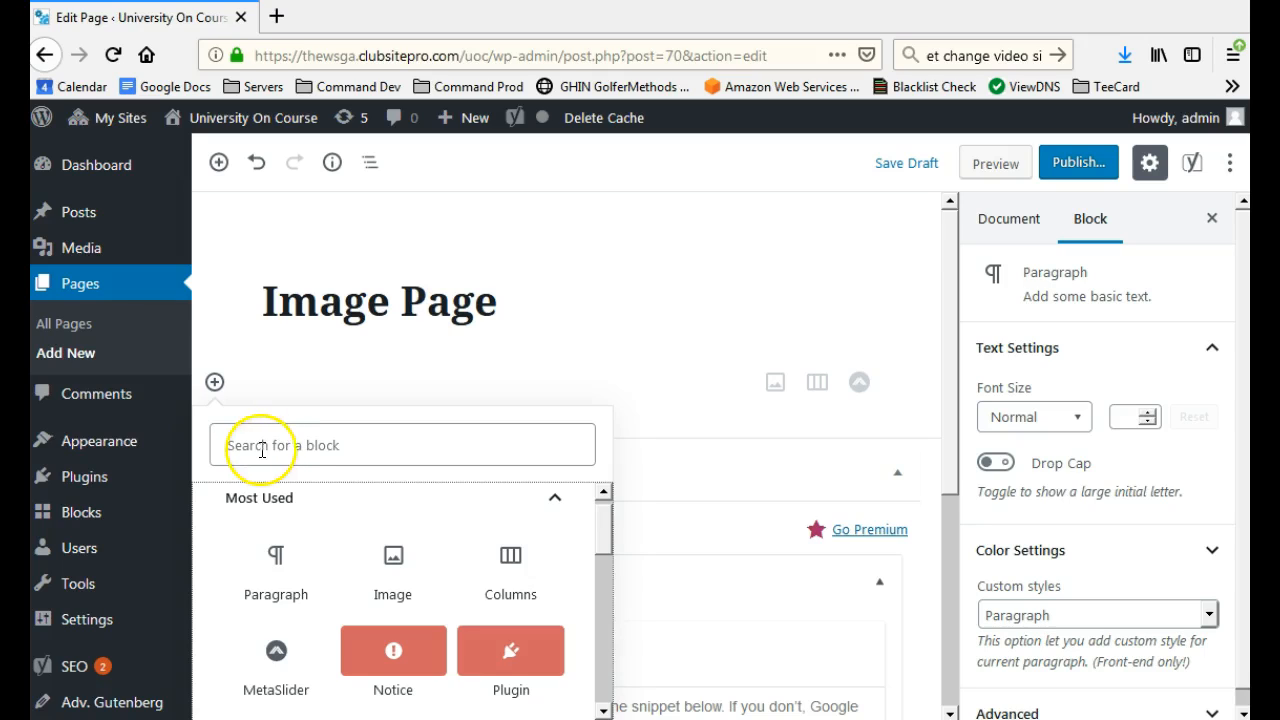
{"action": "left_click", "coordinate": [258, 449]}
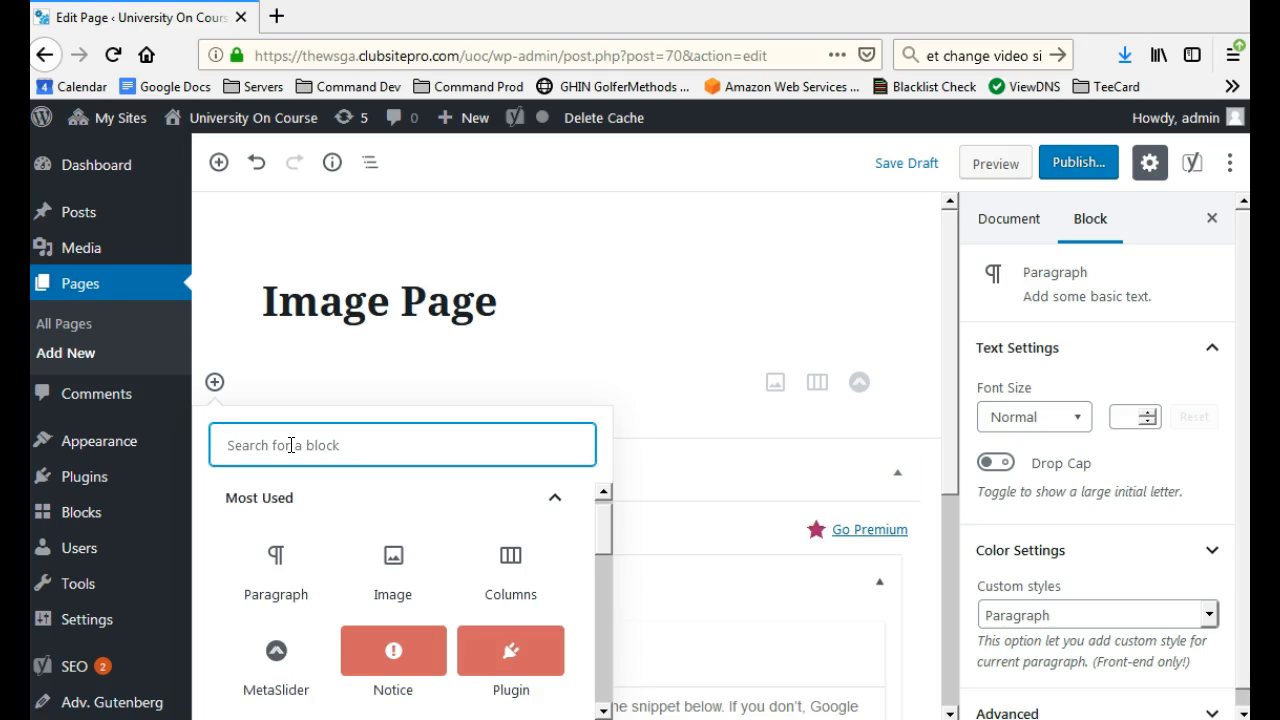
{"action": "type", "text": "image"}
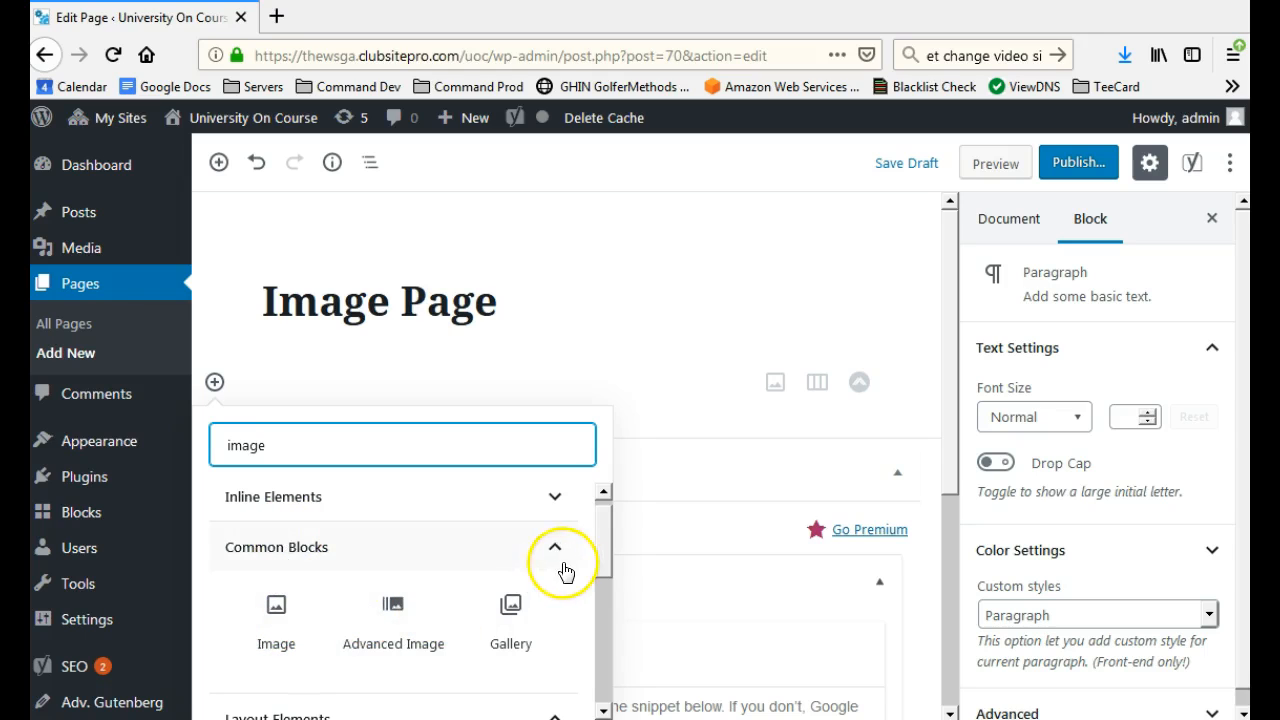
{"action": "left_click", "coordinate": [275, 622]}
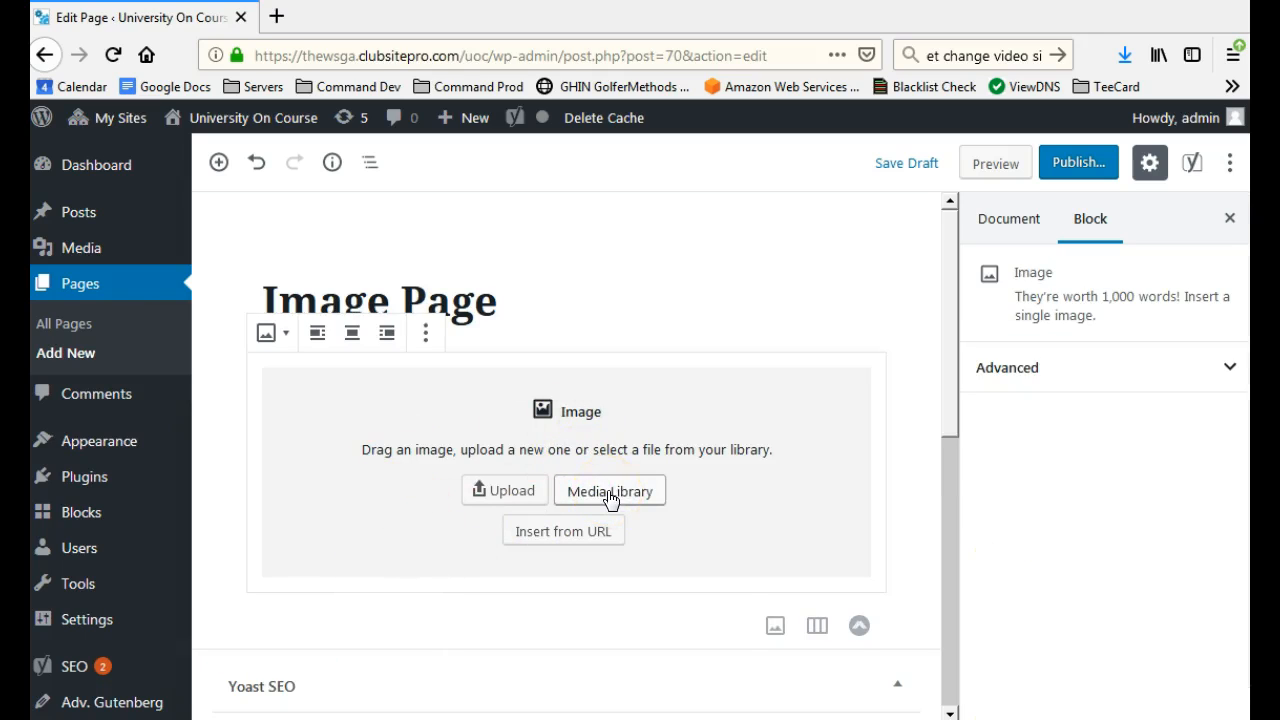
Upload course.jpg from the clubsitepro folder into the empty Image block
{"action": "left_click", "coordinate": [705, 508]}
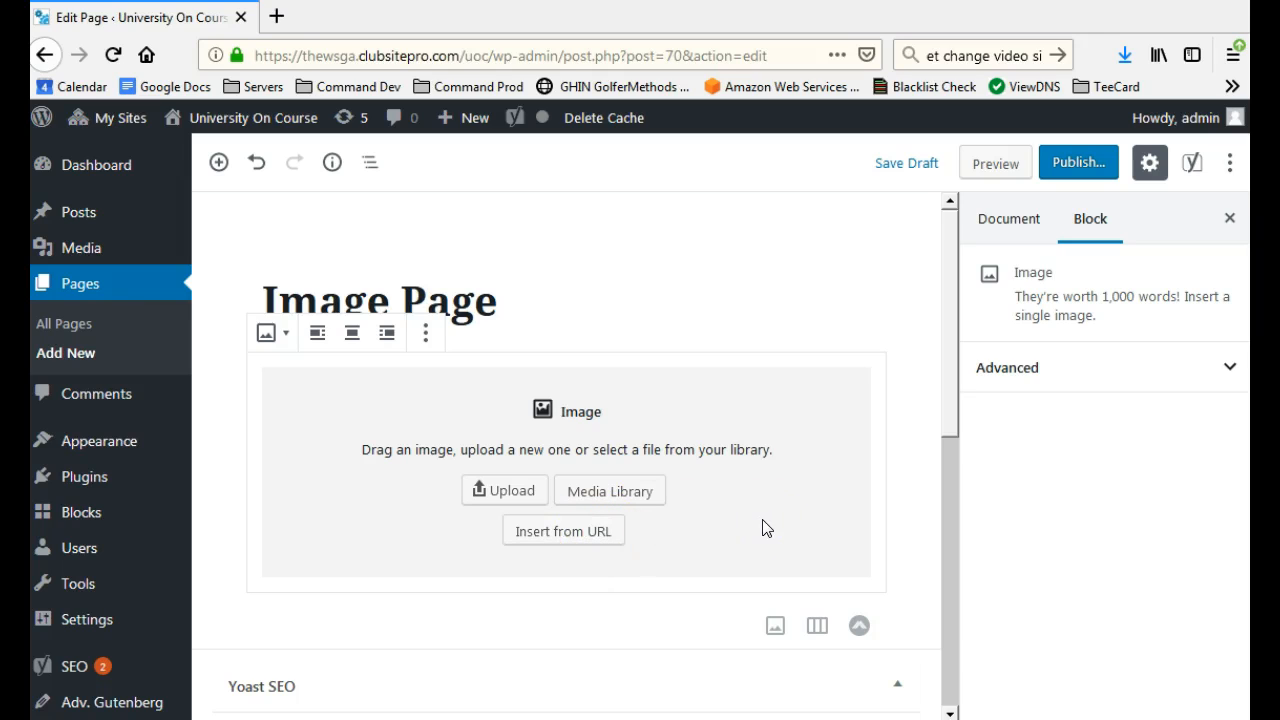
{"action": "left_click", "coordinate": [546, 503]}
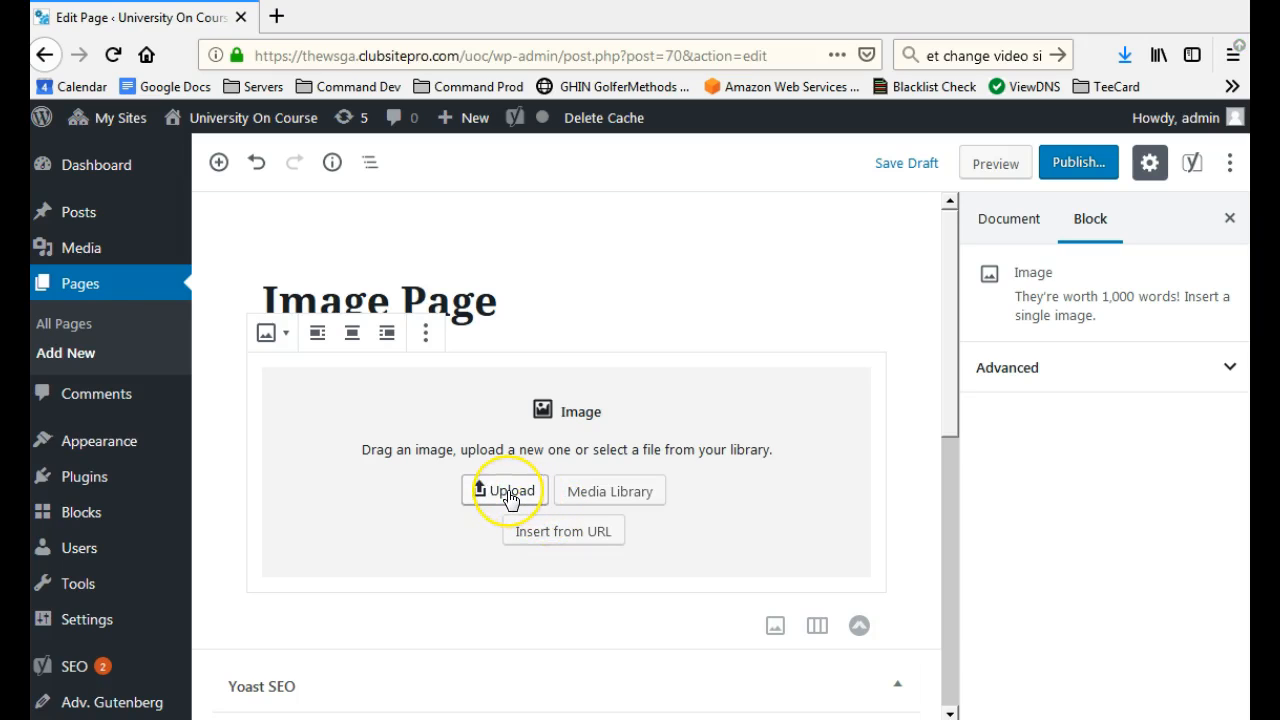
{"action": "left_click", "coordinate": [510, 496]}
{"action": "left_click", "coordinate": [512, 495]}
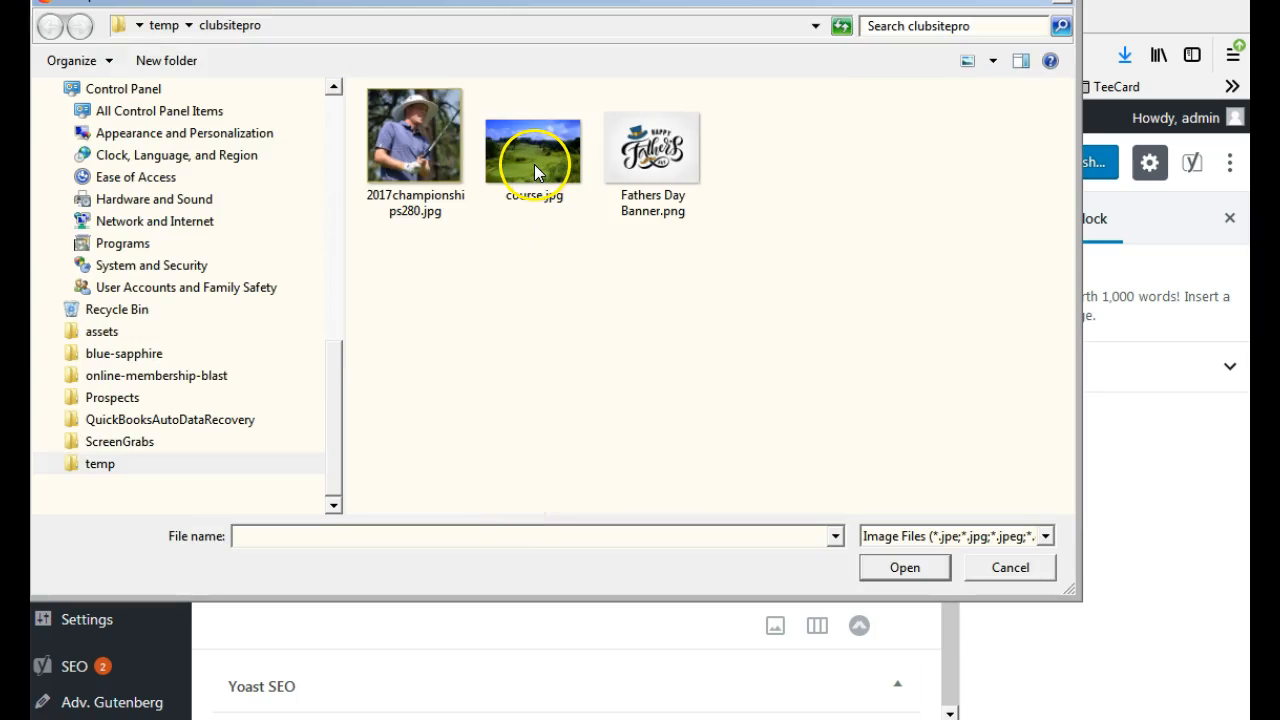
{"action": "left_click", "coordinate": [536, 161]}
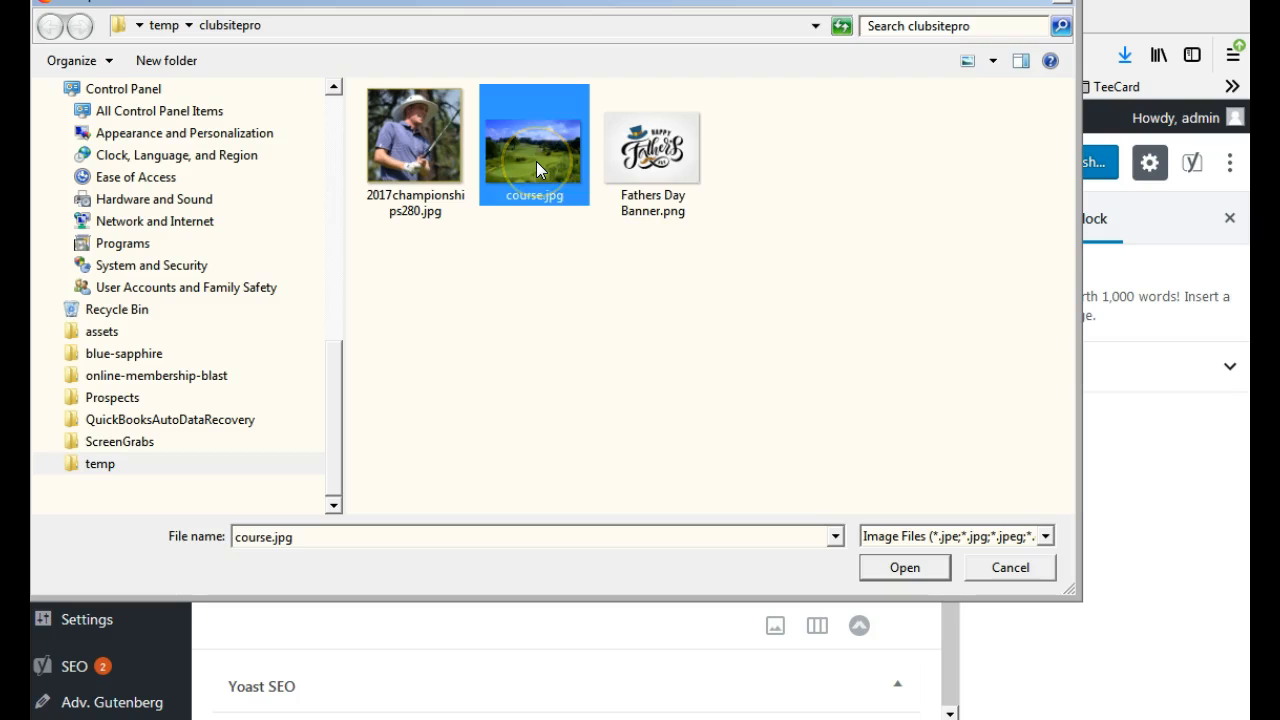
{"action": "left_click", "coordinate": [904, 566]}
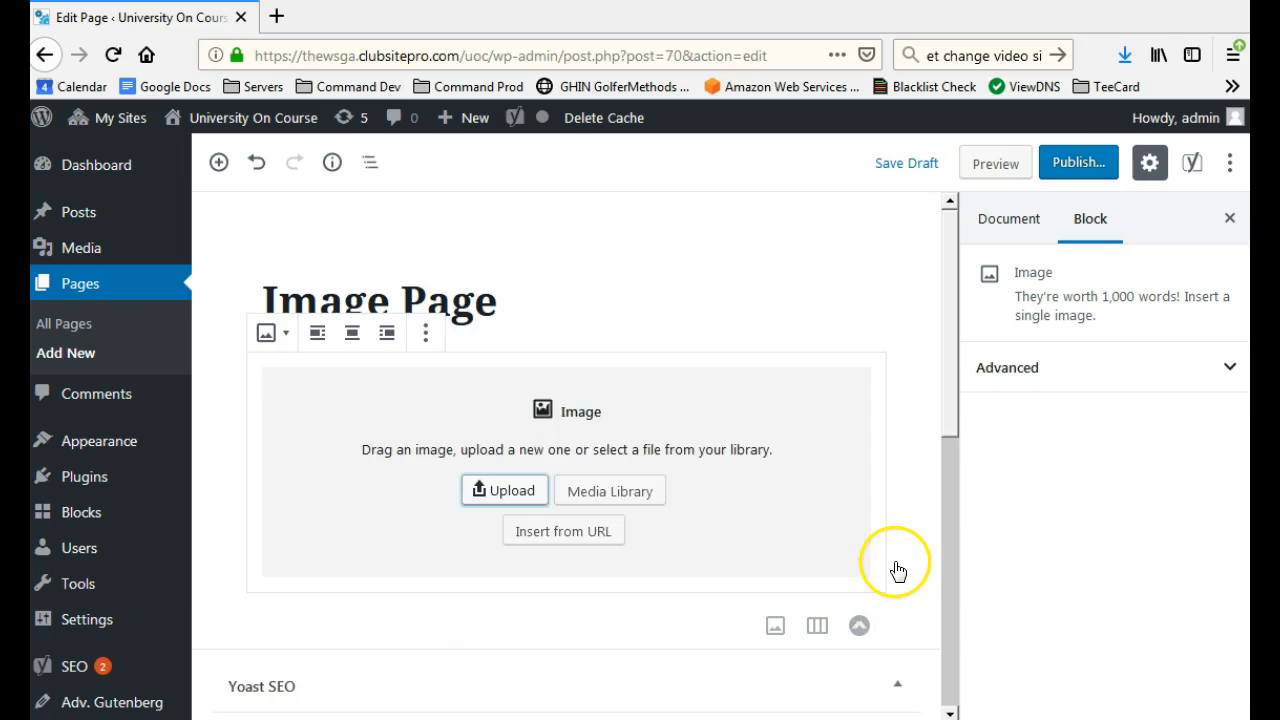
{"action": "left_click_drag", "start_coordinate": [951, 367], "coordinate": [950, 435]}
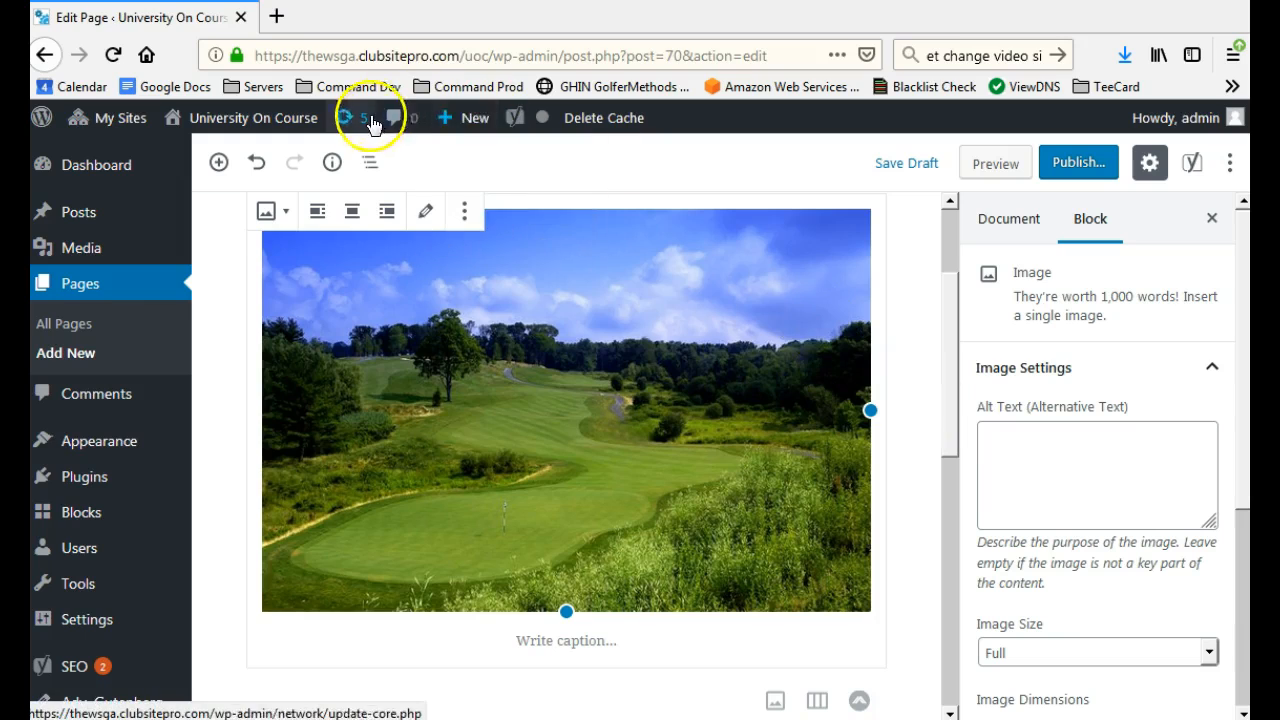
Preview the draft page to check the uploaded course image, and close the preview to return to editing
{"action": "left_click", "coordinate": [986, 163]}
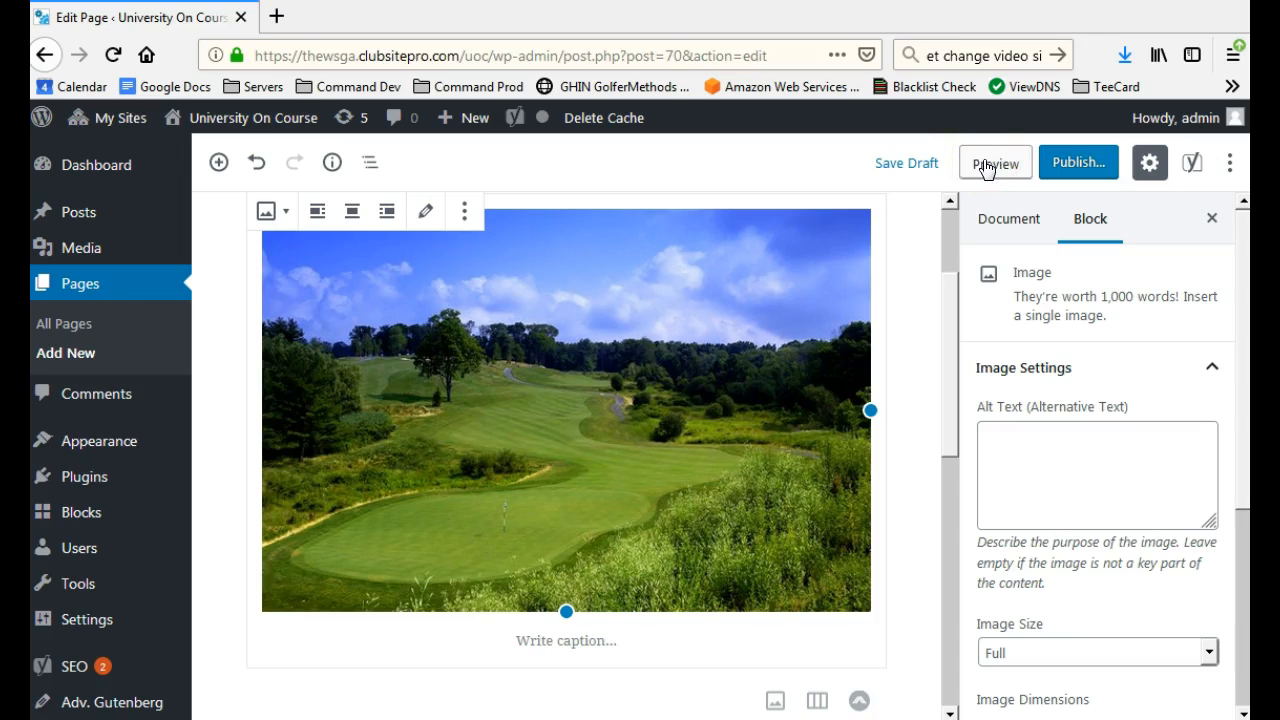
{"action": "left_click", "coordinate": [988, 165]}
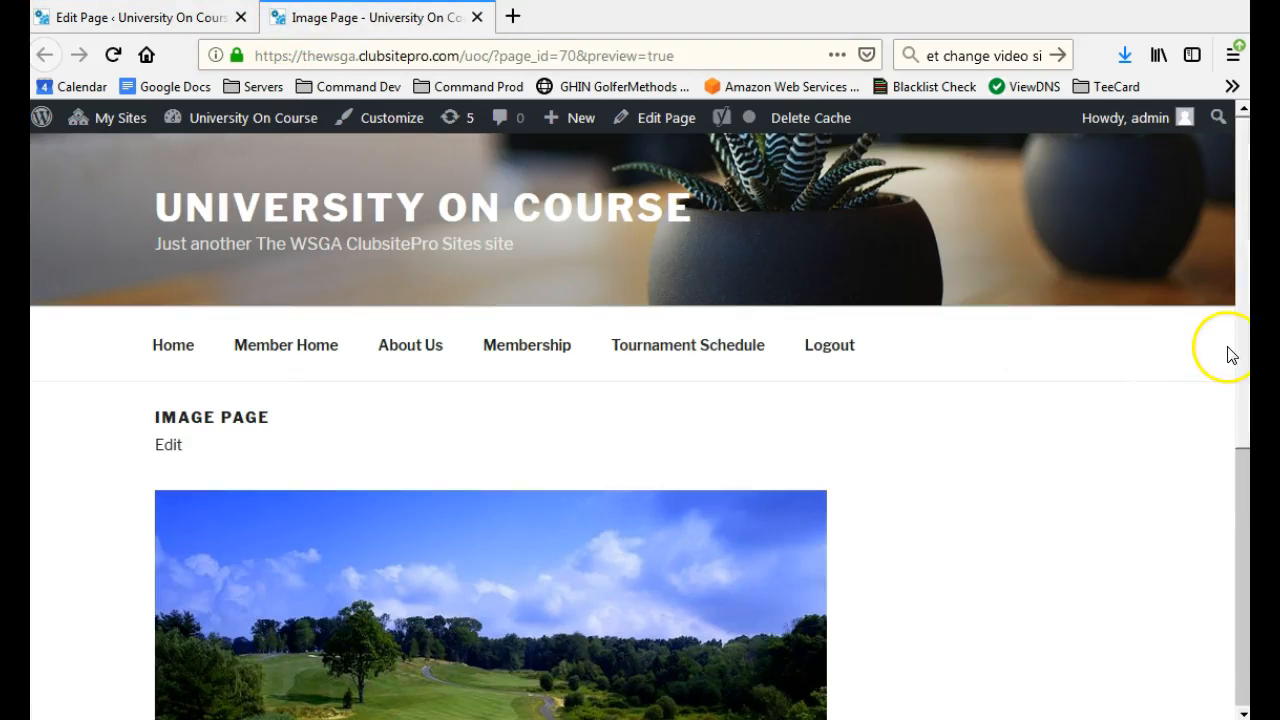
{"action": "left_click_drag", "start_coordinate": [1243, 350], "coordinate": [1248, 399]}
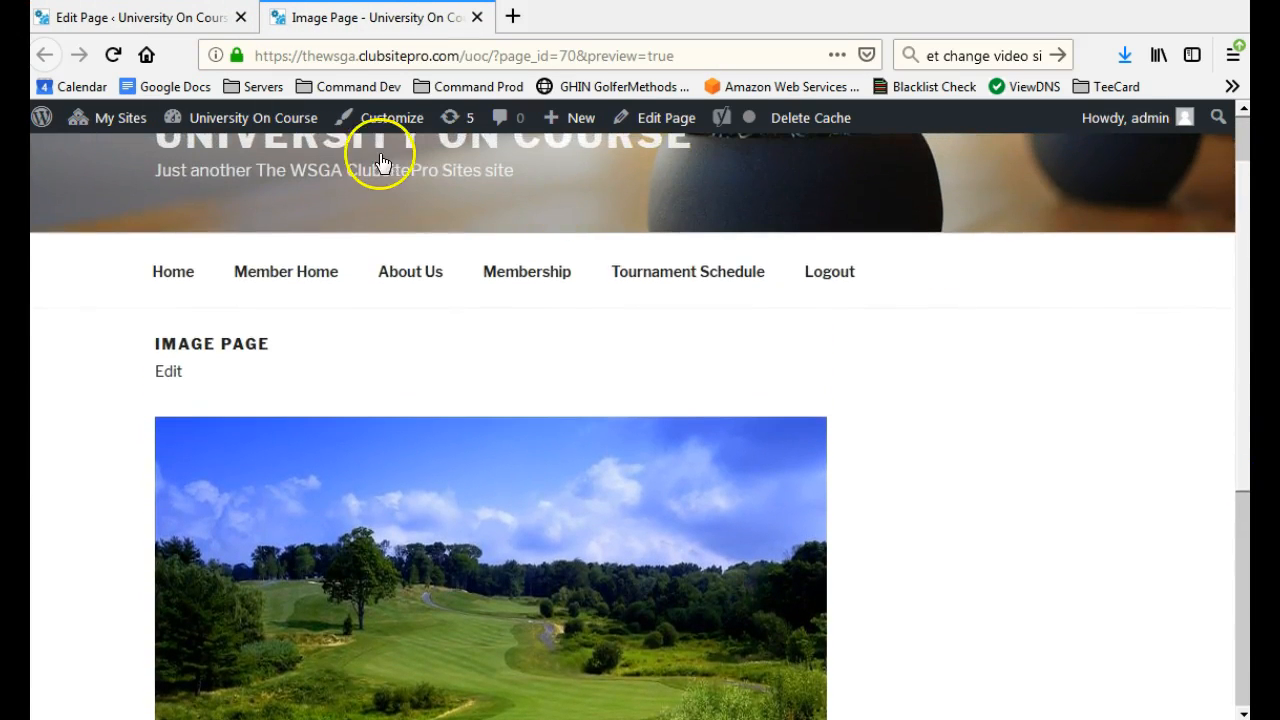
{"action": "left_click", "coordinate": [477, 18]}
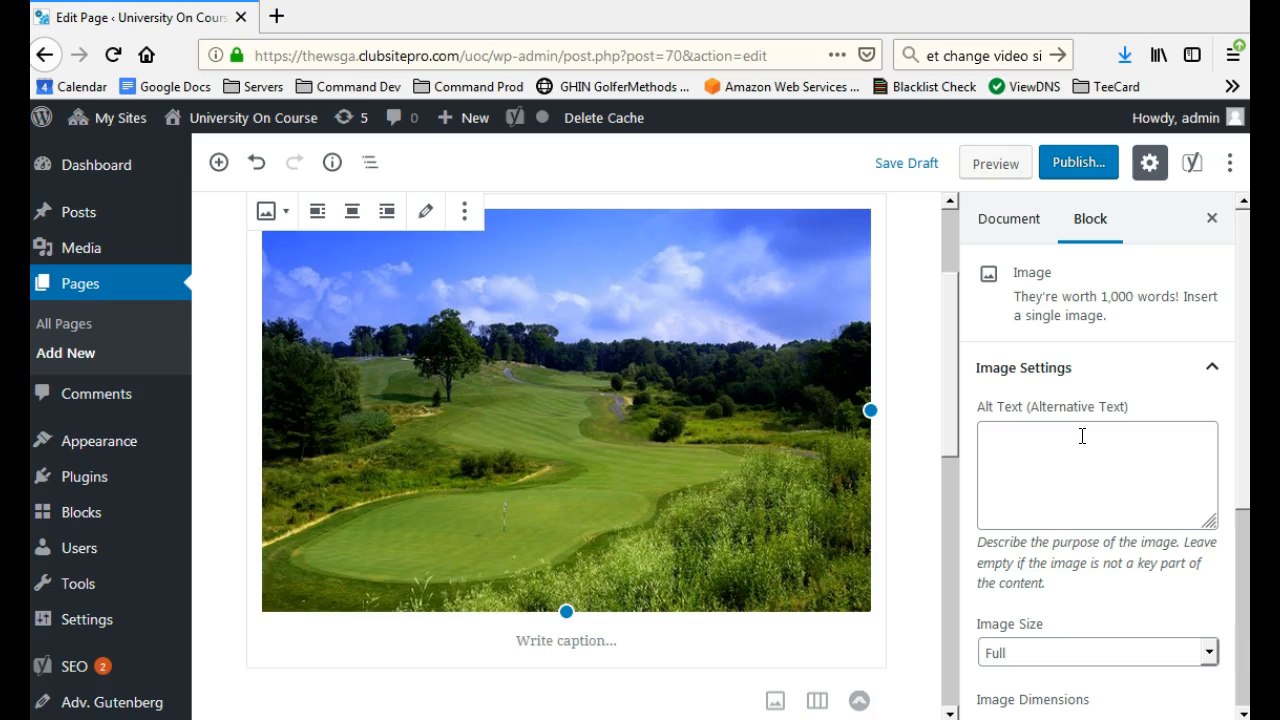
Set the course image's alternative text to "Golf course shot"
{"action": "left_click", "coordinate": [1090, 222]}
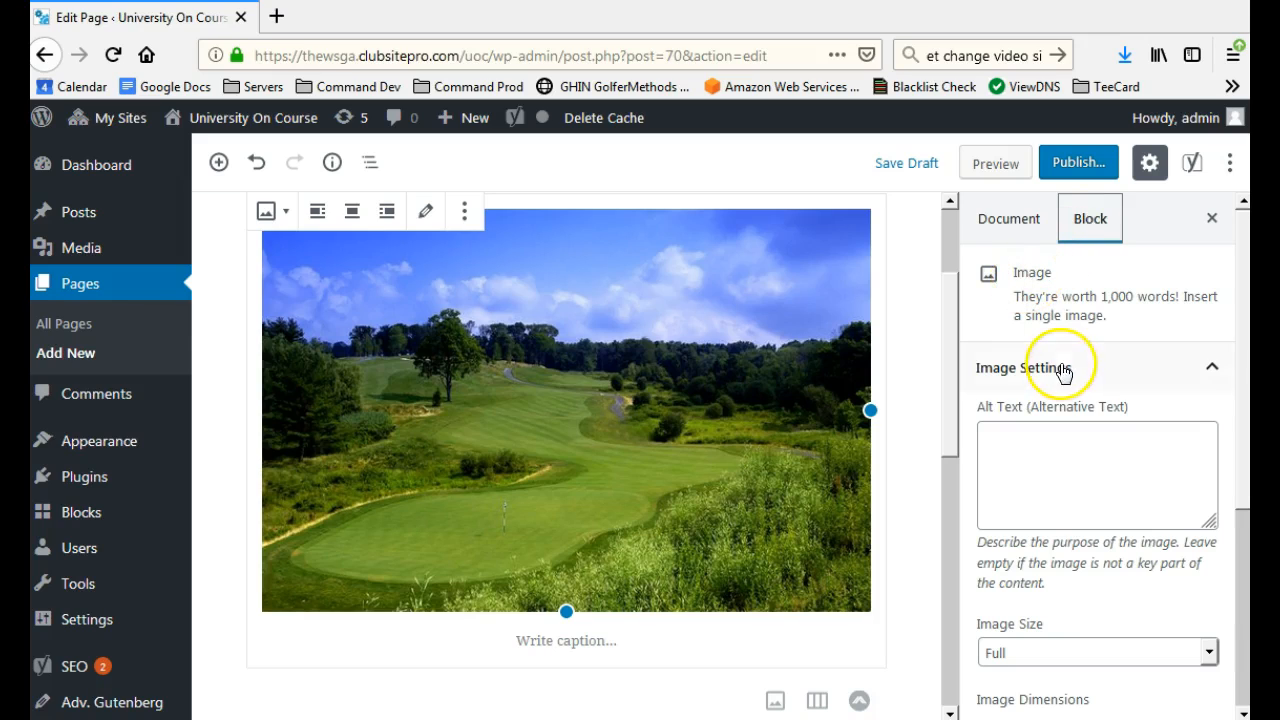
{"action": "left_click", "coordinate": [1015, 451]}
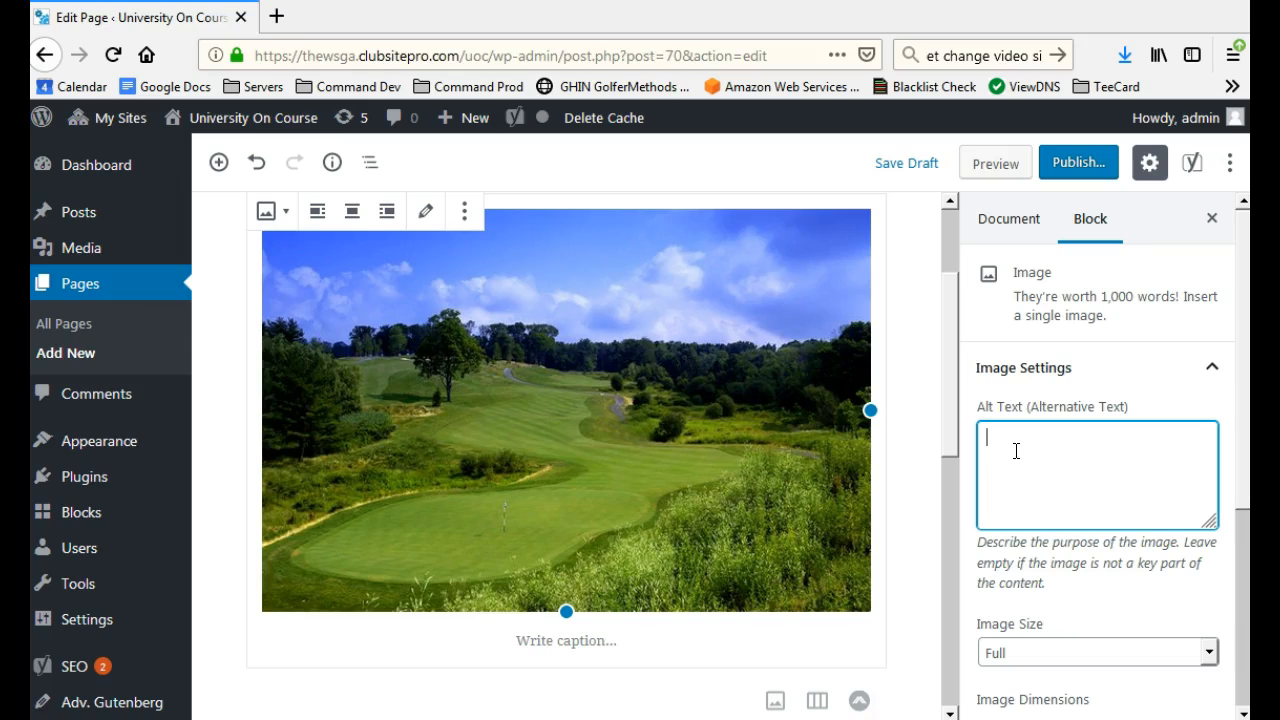
{"action": "type", "text": "Golf course shot"}
Keep the course image's size option at Full and scale its dimensions to 50%
{"action": "scroll", "coordinate": [1234, 480], "scroll_direction": "down", "scroll_amount": 5}
{"action": "scroll", "coordinate": [1245, 581], "scroll_direction": "down", "scroll_amount": 2}
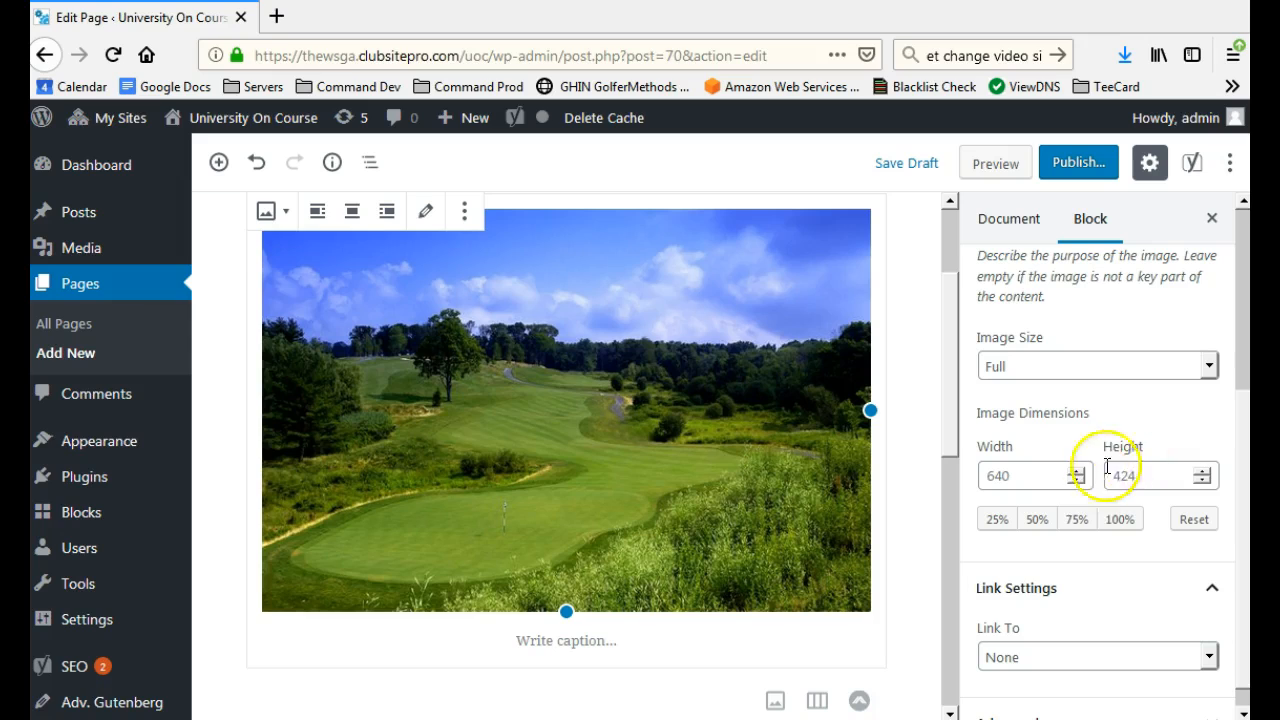
{"action": "left_click", "coordinate": [1208, 362]}
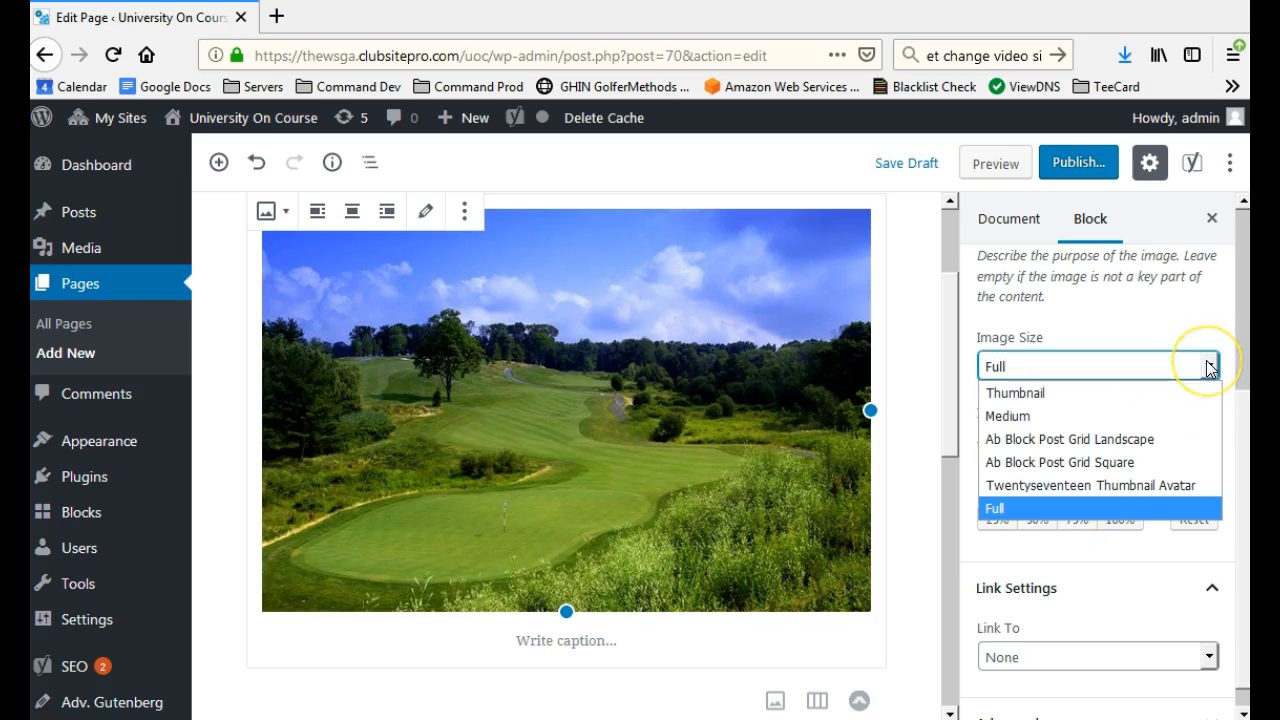
{"action": "left_click", "coordinate": [1210, 366]}
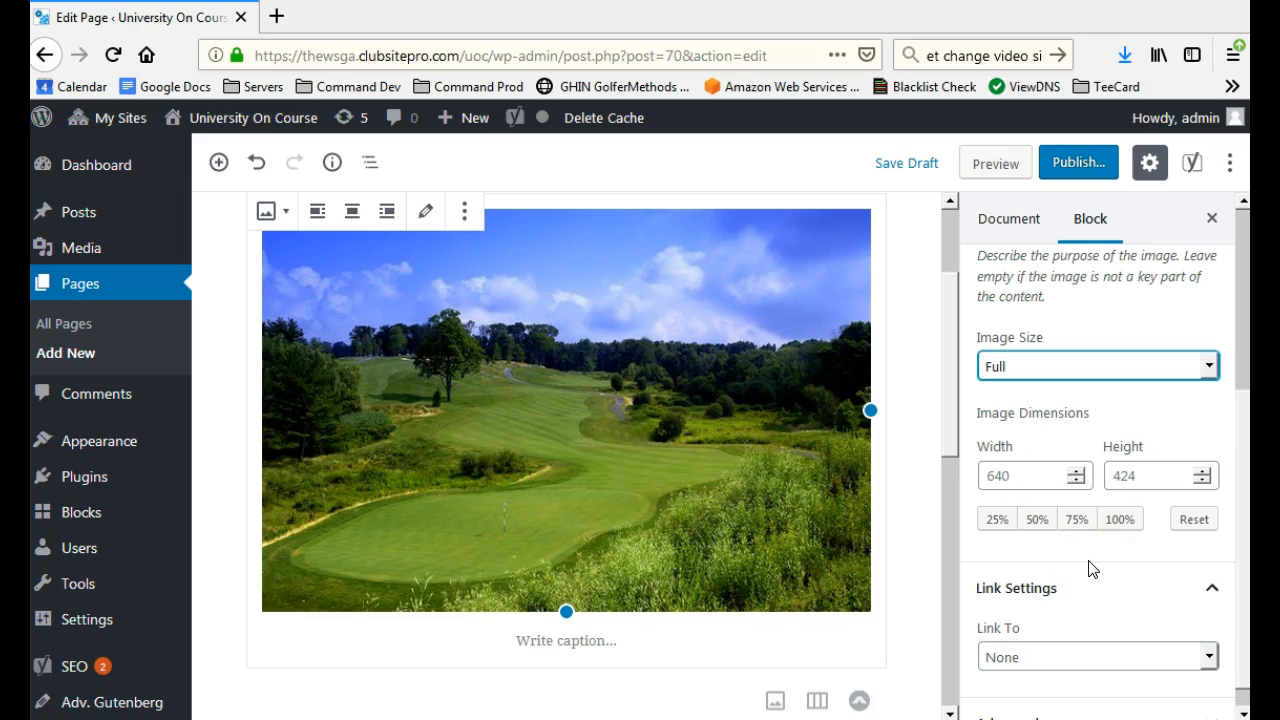
{"action": "left_click", "coordinate": [1062, 562]}
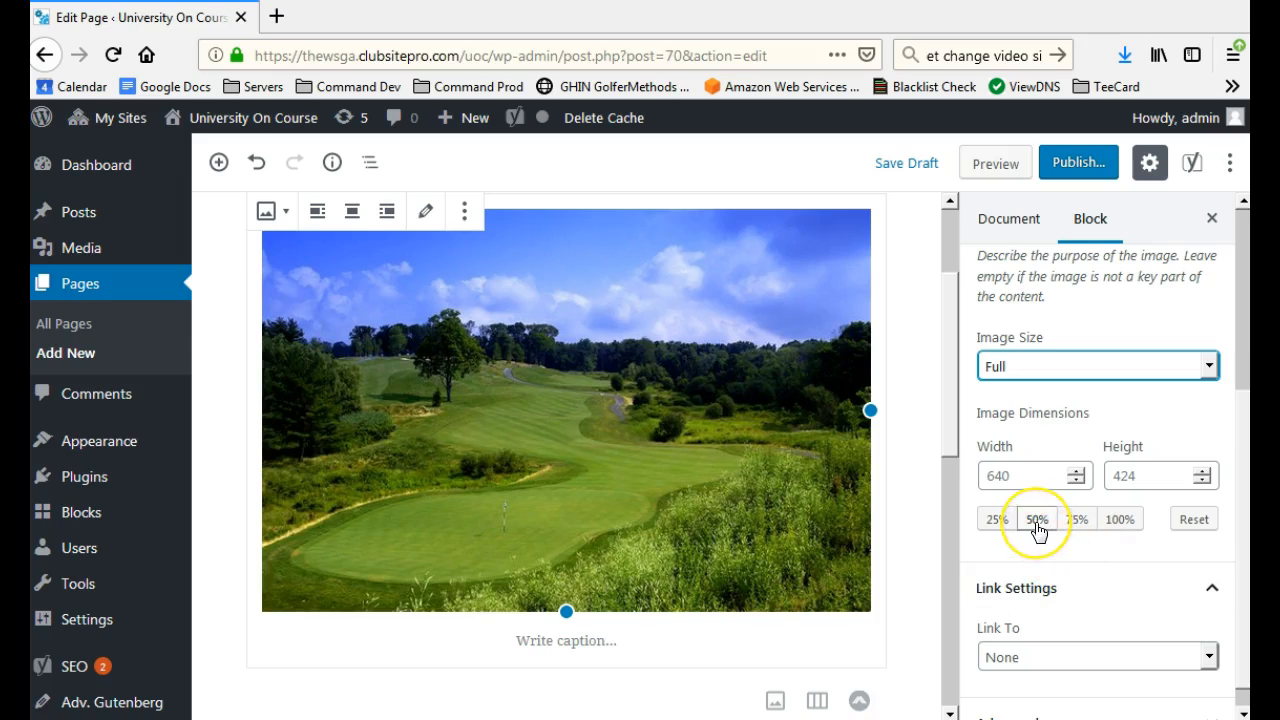
{"action": "left_click", "coordinate": [1038, 530]}
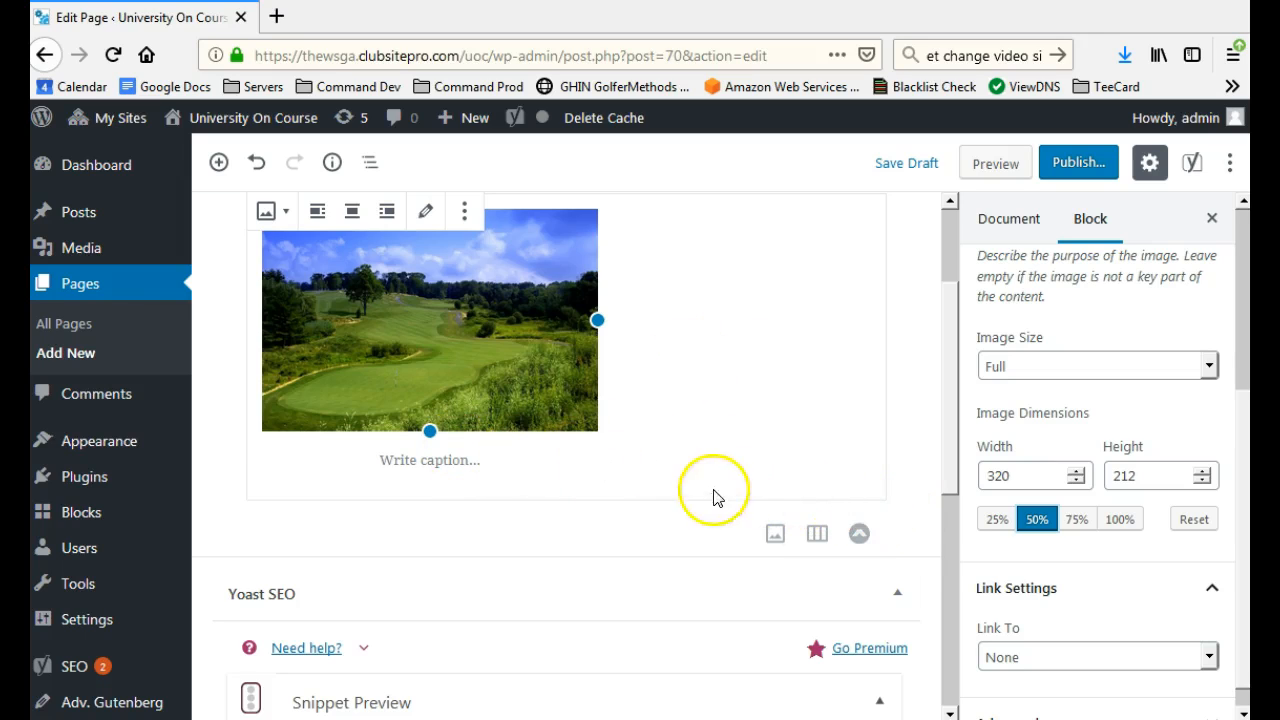
Caption the course image "Golf Course" and preview the updated page
{"action": "left_click", "coordinate": [429, 460]}
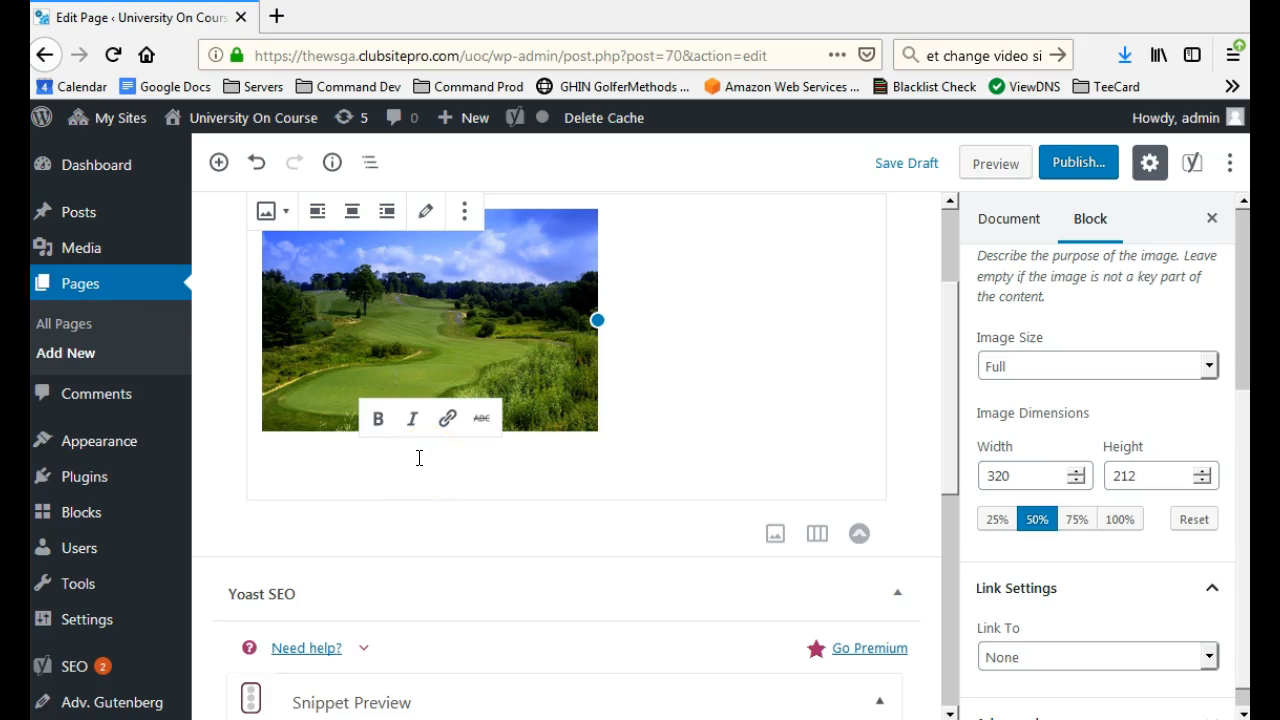
{"action": "type", "text": "Golf Course"}
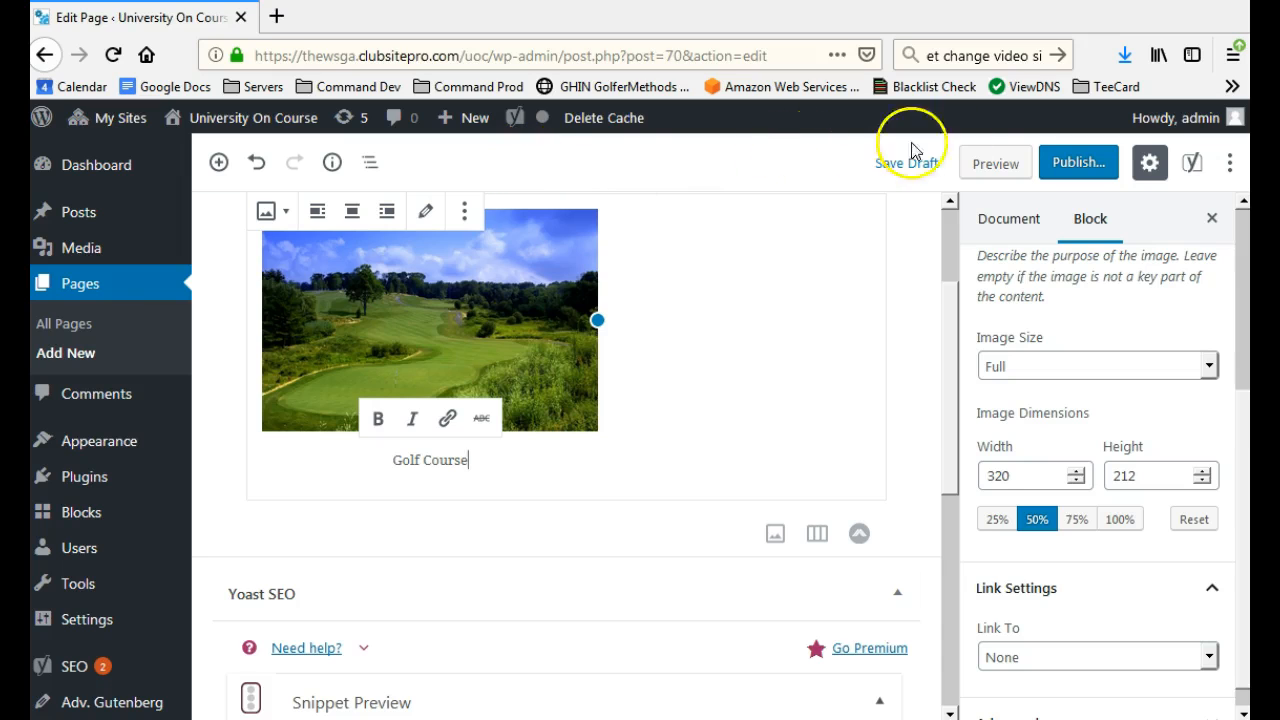
{"action": "left_click", "coordinate": [992, 161]}
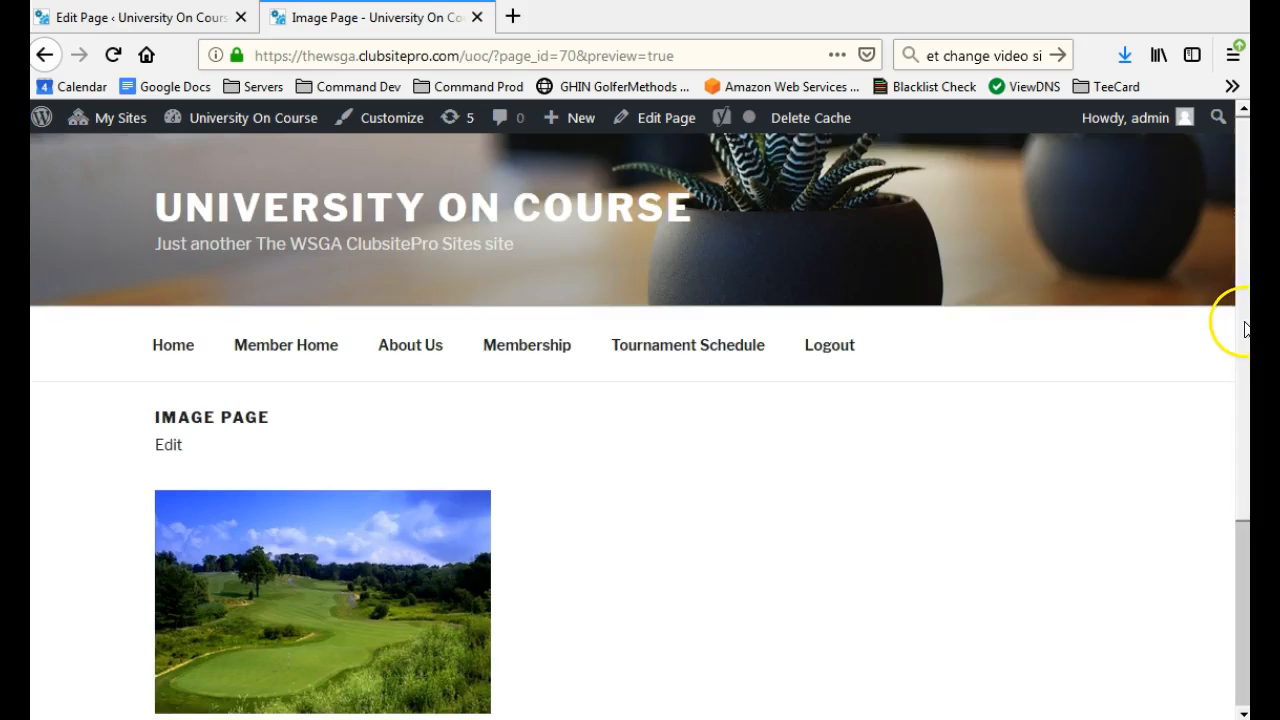
Check the scaled and captioned course image in the page preview, and close the preview to return to editing
{"action": "scroll", "coordinate": [1229, 320], "scroll_direction": "down", "scroll_amount": 2}
{"action": "scroll", "coordinate": [640, 420], "scroll_direction": "up", "scroll_amount": 2}
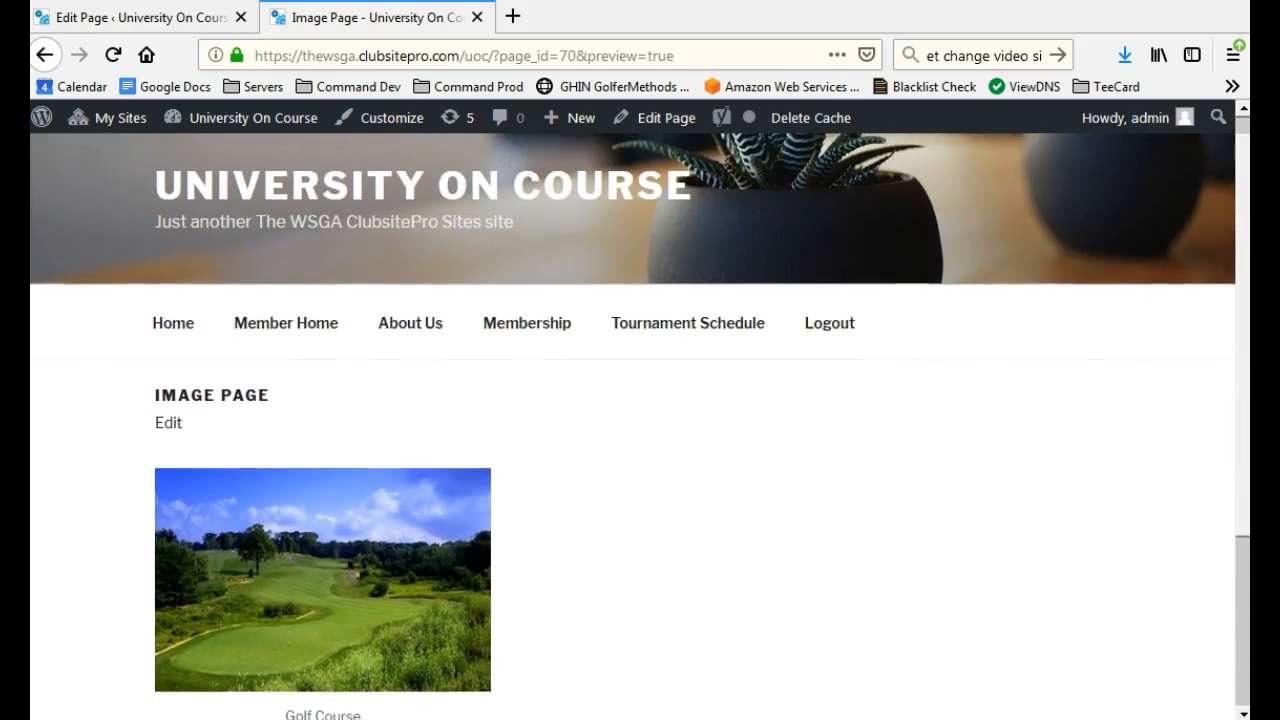
{"action": "left_click", "coordinate": [477, 17]}
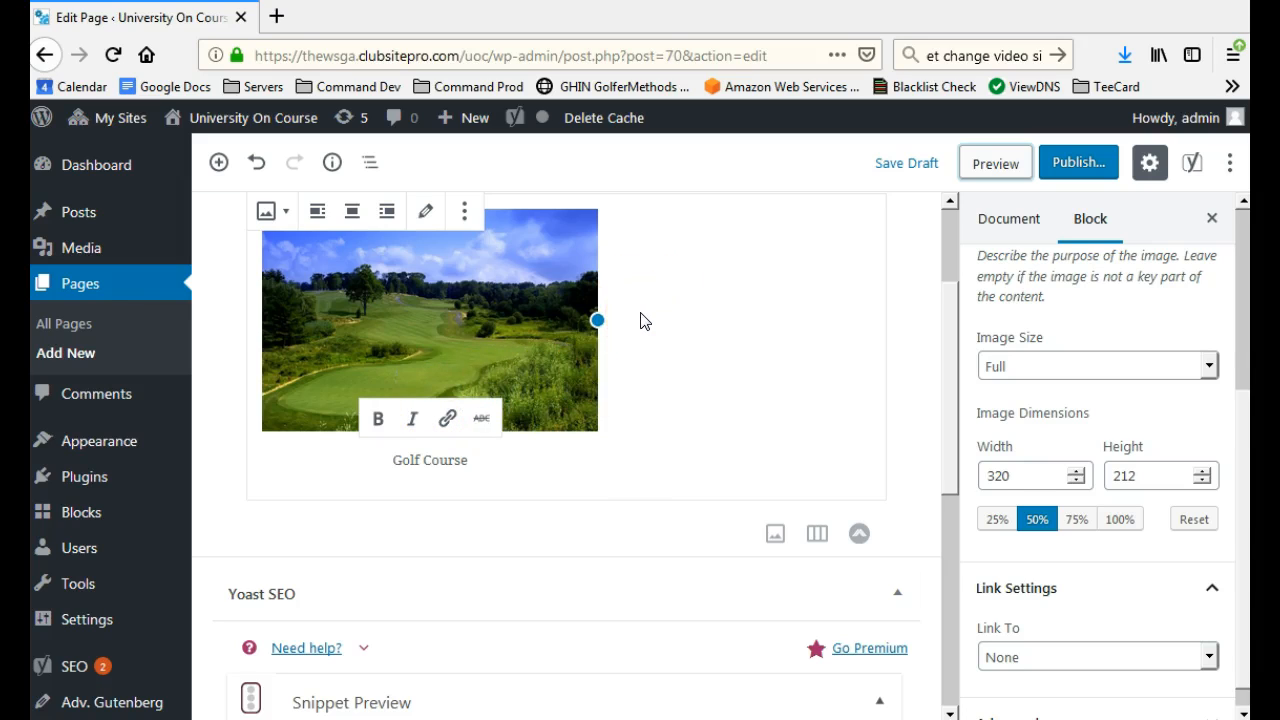
Add a paragraph block below the course image containing "This is a paragraph of text."
{"action": "left_click", "coordinate": [219, 163]}
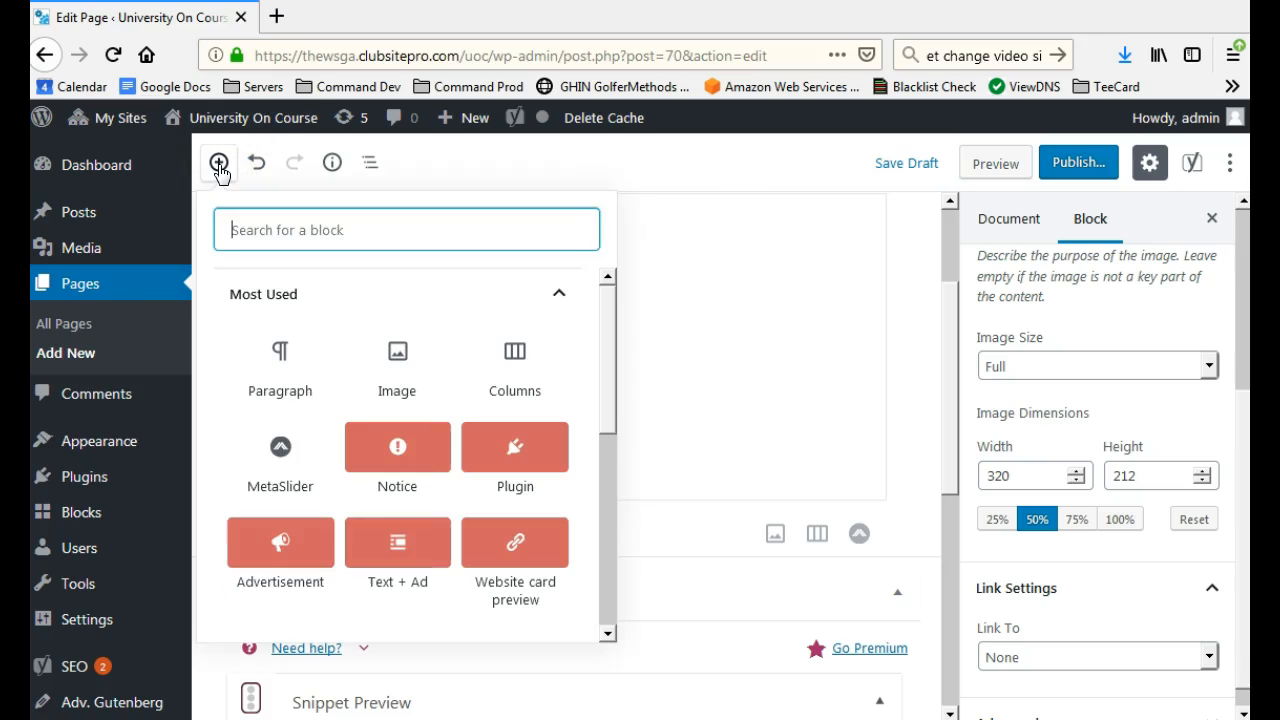
{"action": "left_click", "coordinate": [285, 365]}
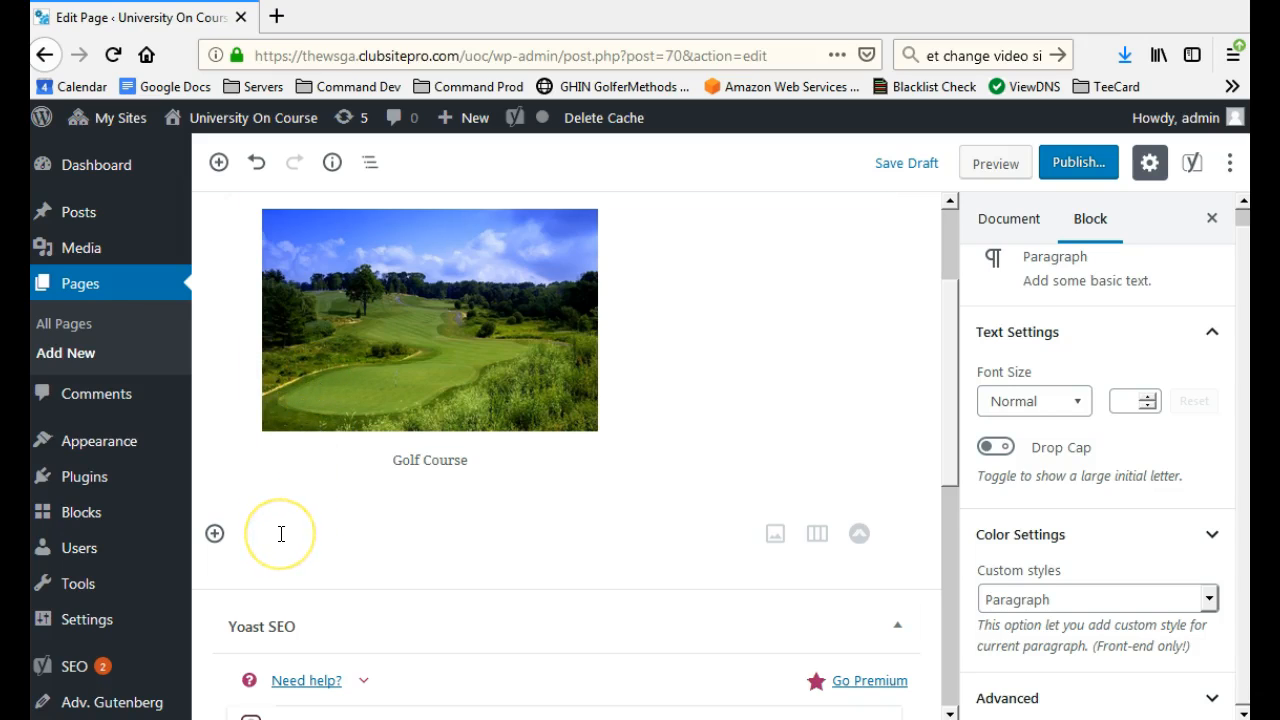
{"action": "type", "text": "This is a paragraph of text."}
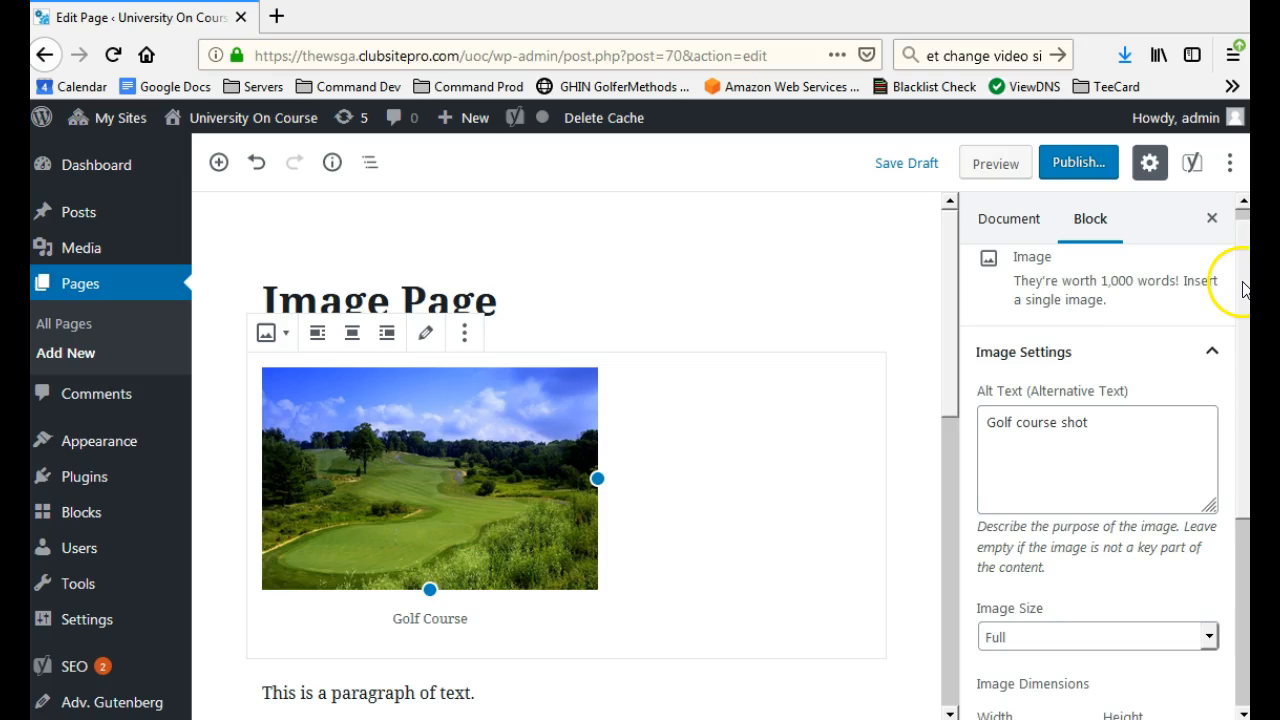
Align the course image left so the paragraph text wraps beside it
{"action": "scroll", "coordinate": [1243, 289], "scroll_direction": "down", "scroll_amount": 1}
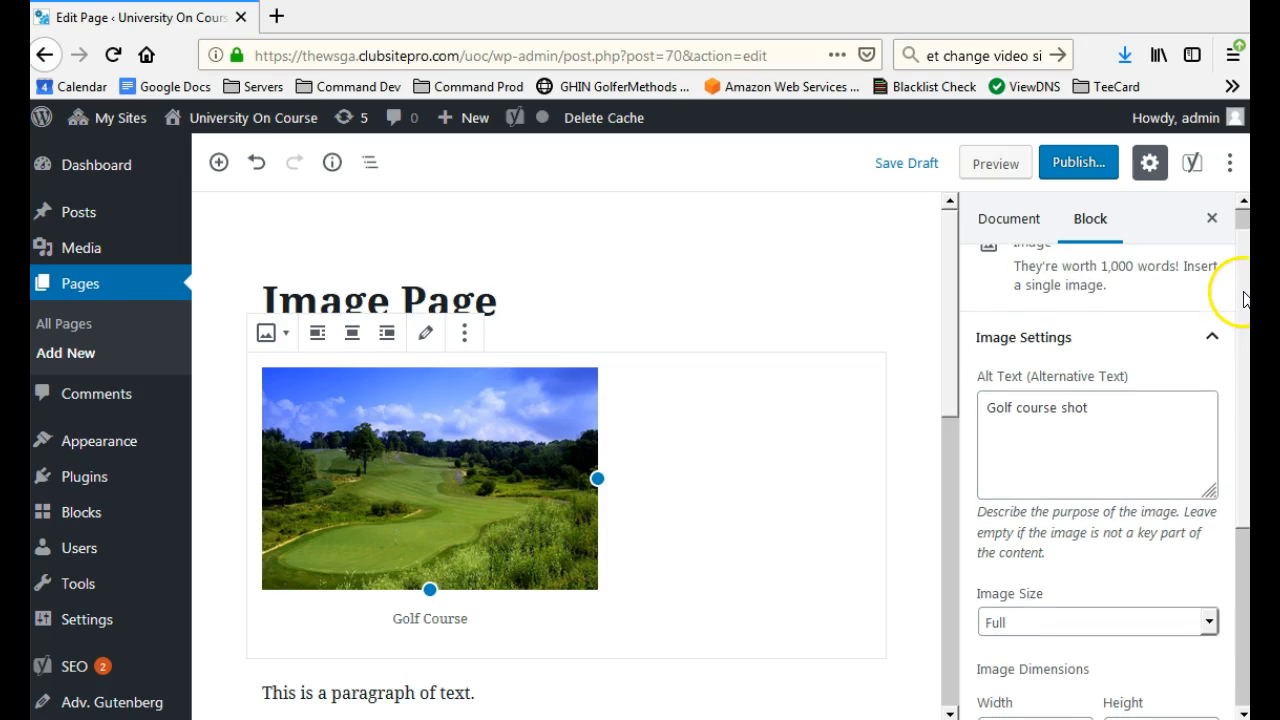
{"action": "scroll", "coordinate": [954, 370], "scroll_direction": "down", "scroll_amount": 2}
{"action": "left_click", "coordinate": [377, 600]}
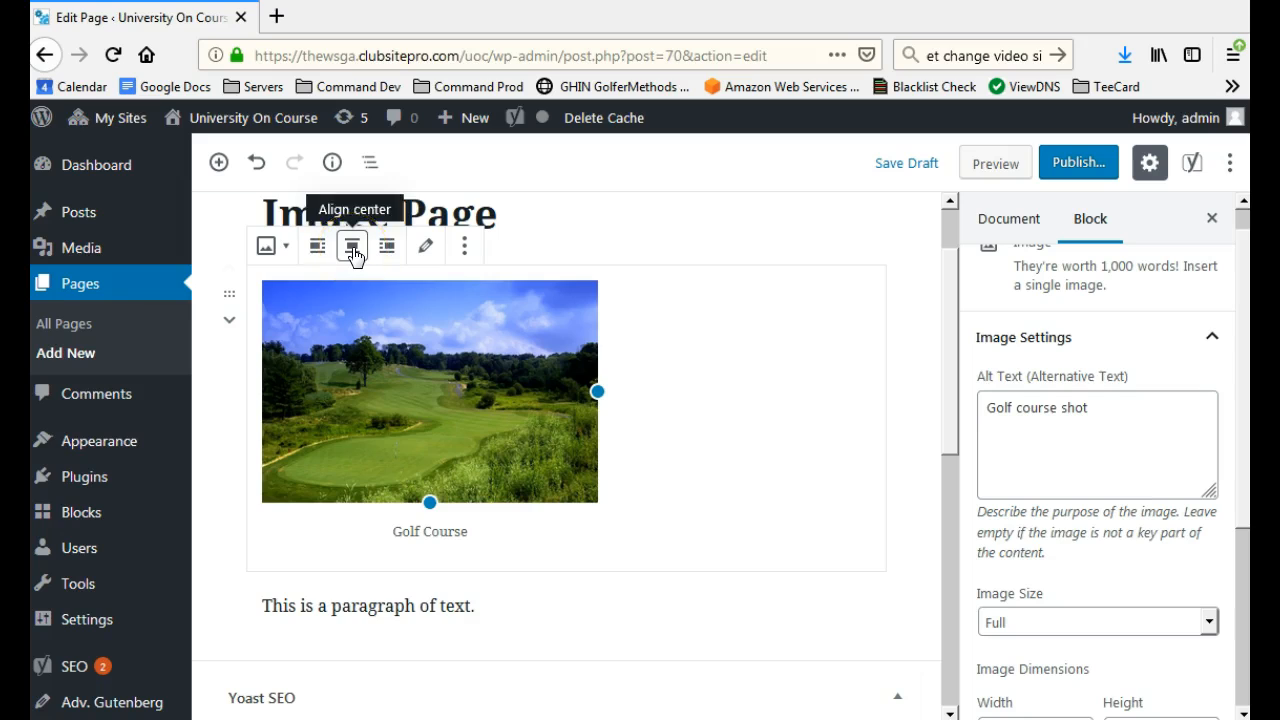
{"action": "left_click", "coordinate": [387, 249]}
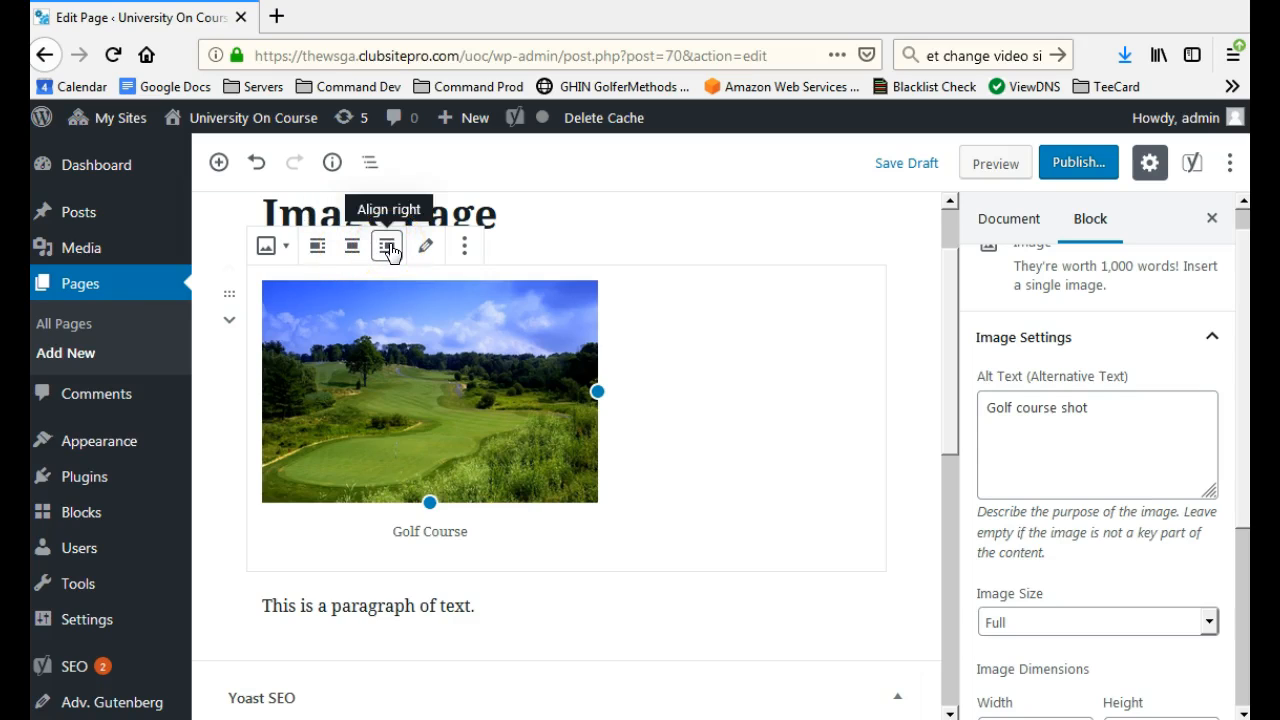
{"action": "left_click", "coordinate": [281, 350]}
{"action": "left_click", "coordinate": [351, 250]}
{"action": "left_click", "coordinate": [317, 250]}
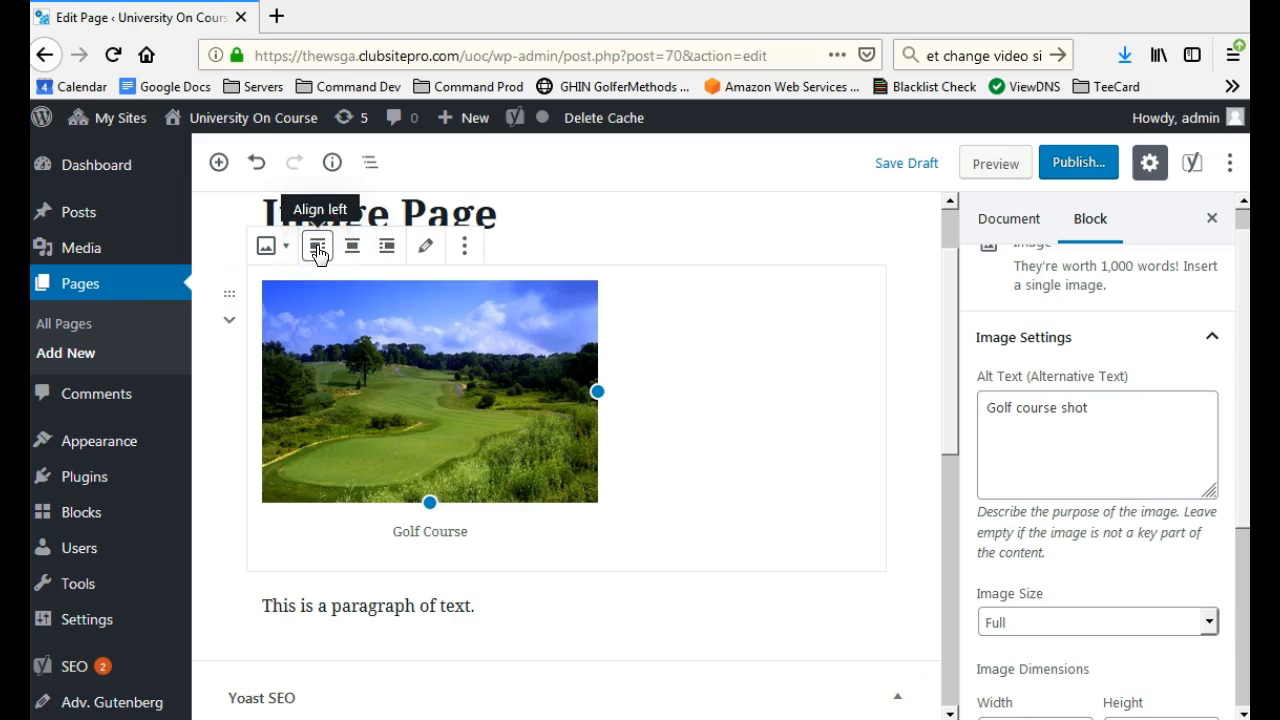
{"action": "left_click", "coordinate": [318, 250]}
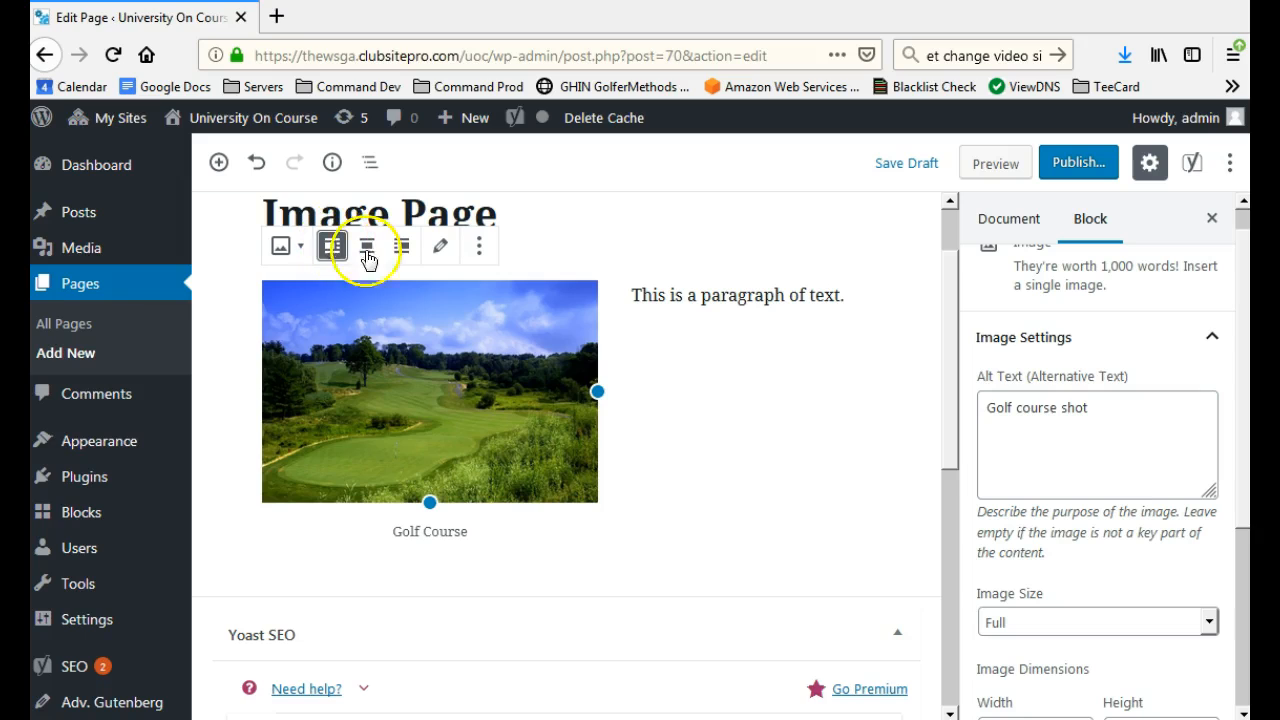
Lengthen the paragraph by repeating "This is a paragraph of text." until the text wraps beside and below the course image
{"action": "left_click", "coordinate": [846, 292]}
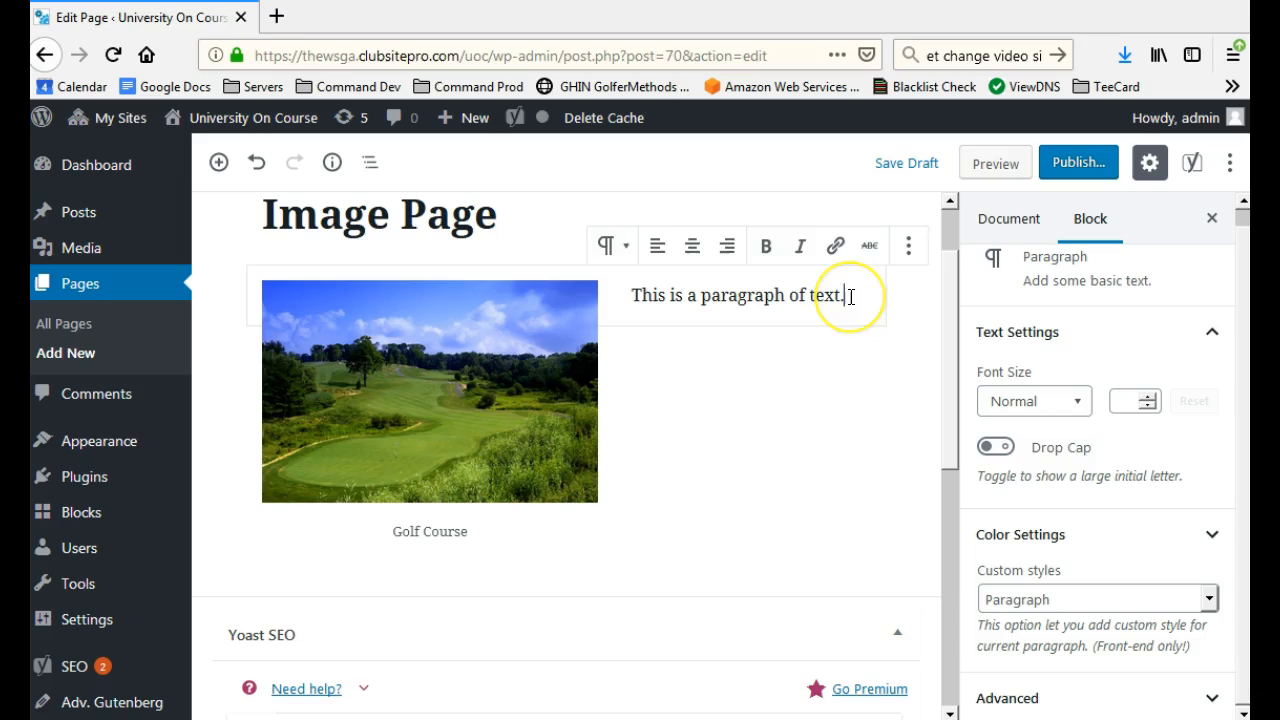
{"action": "triple_click", "coordinate": [851, 297]}
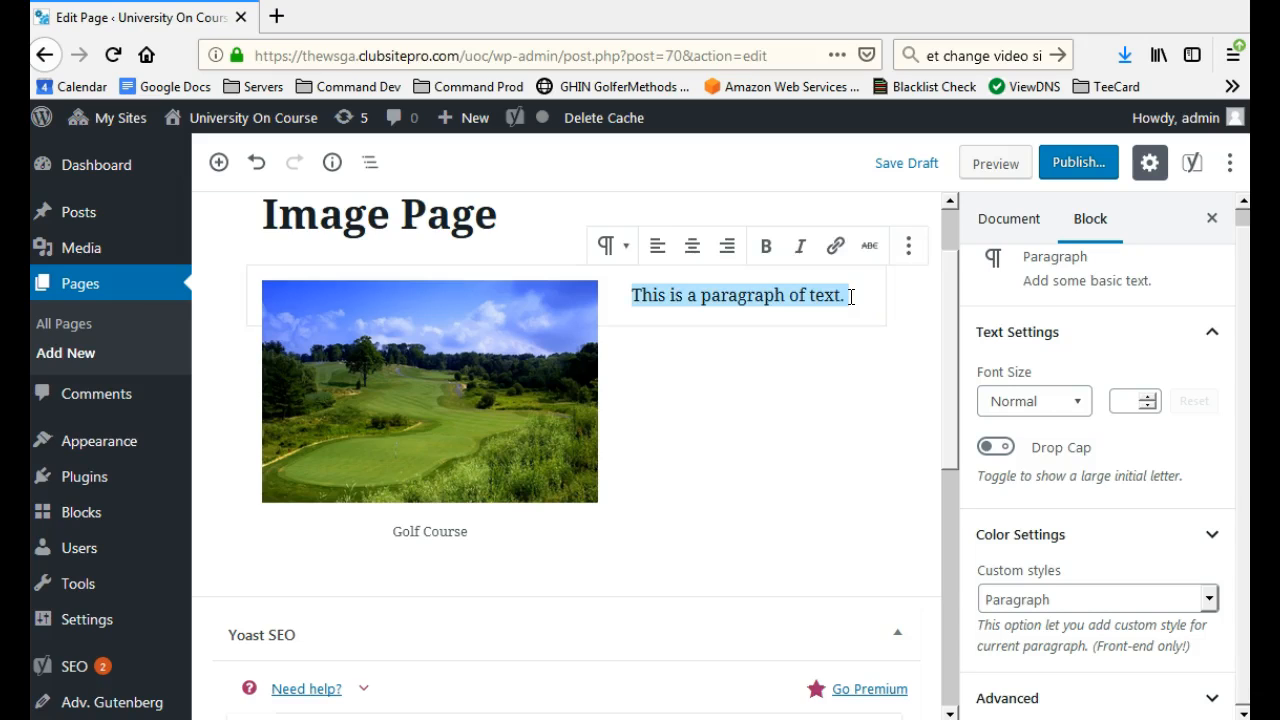
{"action": "key", "text": "ctrl+c"}
{"action": "key", "text": "ctrl+v"}
{"action": "key", "text": "ctrl+v"}
{"action": "key", "text": "ctrl+v"}
{"action": "key", "text": "ctrl+v"}
{"action": "key", "text": "ctrl+v"}
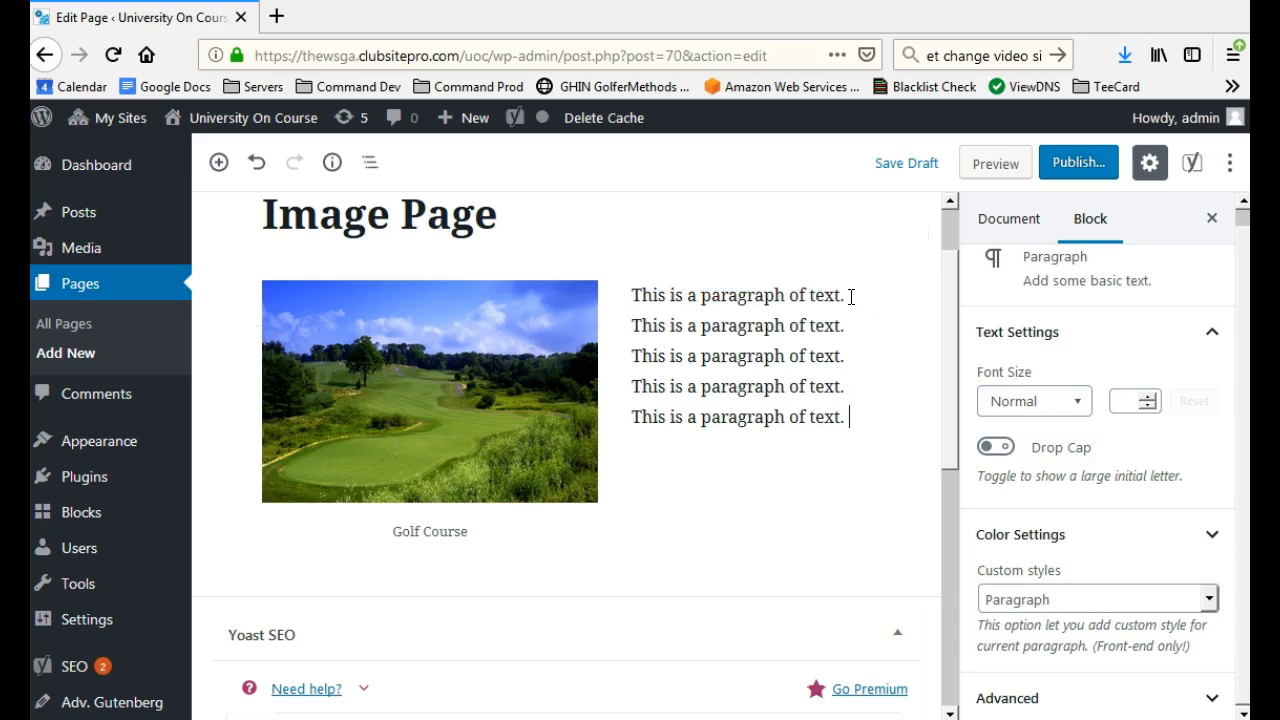
{"action": "key", "text": "ctrl+v"}
{"action": "key", "text": "ctrl+v"}
{"action": "key", "text": "ctrl+v"}
{"action": "key", "text": "ctrl+v"}
{"action": "key", "text": "ctrl+v"}
{"action": "key", "text": "ctrl+v"}
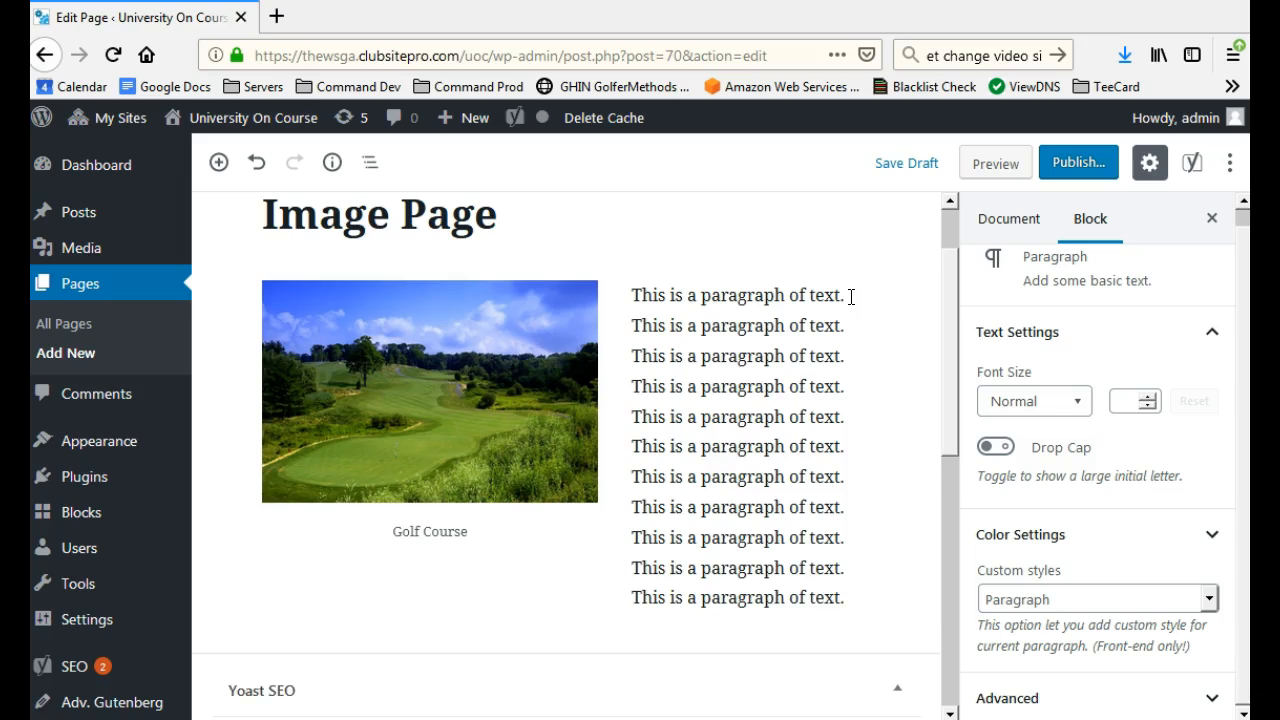
{"action": "key", "text": "ctrl+v"}
{"action": "key", "text": "ctrl+v"}
{"action": "key", "text": "ctrl+v"}
{"action": "key", "text": "ctrl+v"}
{"action": "key", "text": "ctrl+v"}
{"action": "key", "text": "ctrl+v"}
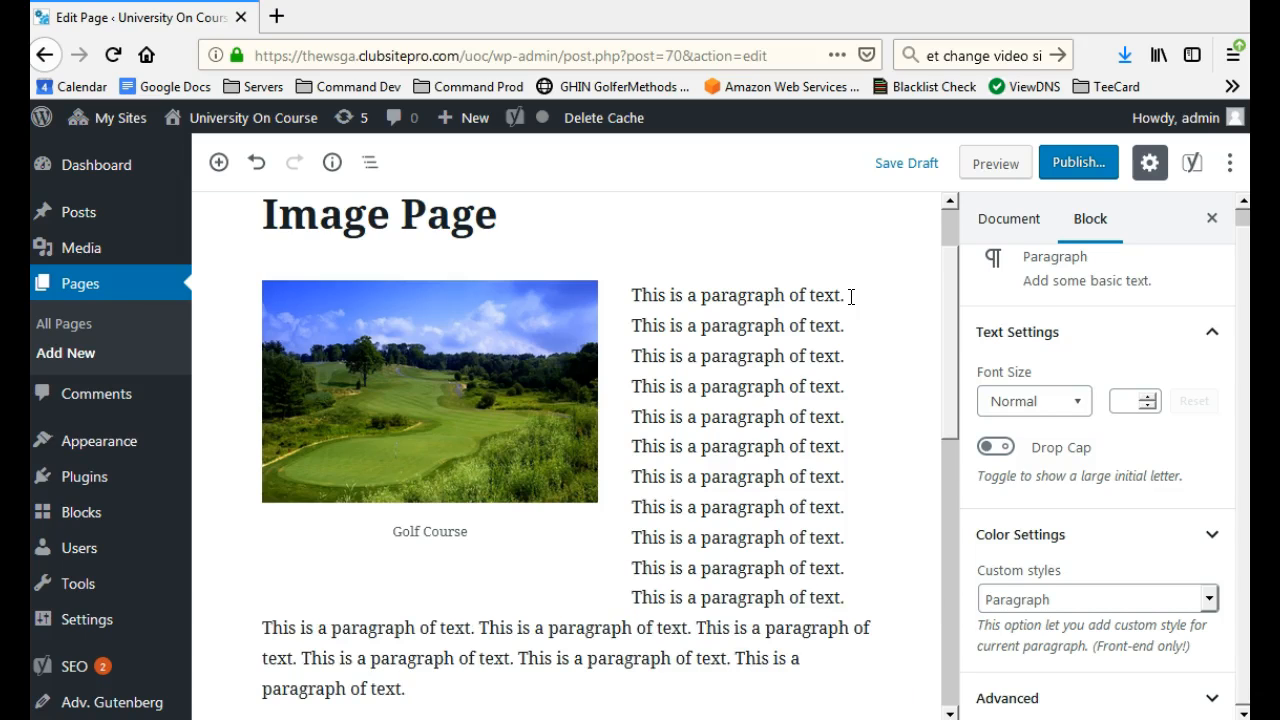
{"action": "key", "text": "ctrl+v"}
{"action": "scroll", "coordinate": [950, 430], "scroll_direction": "down", "scroll_amount": 1}
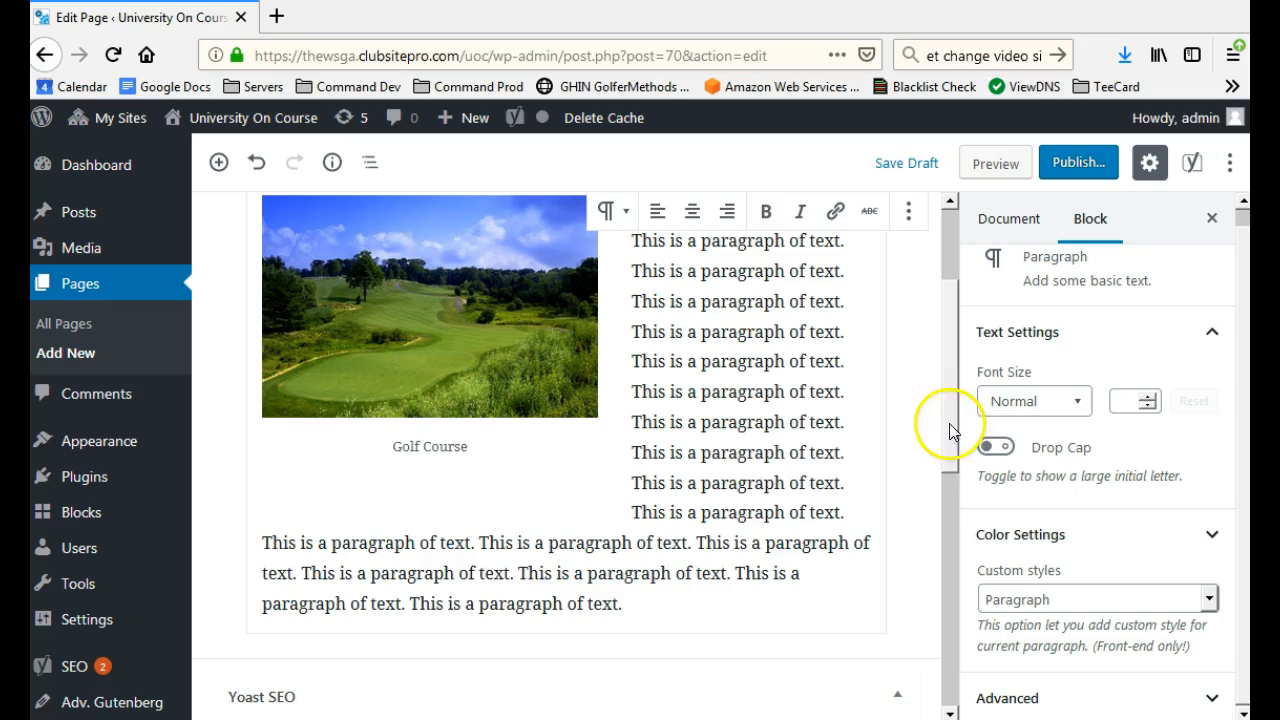
{"action": "scroll", "coordinate": [951, 428], "scroll_direction": "up", "scroll_amount": 2}
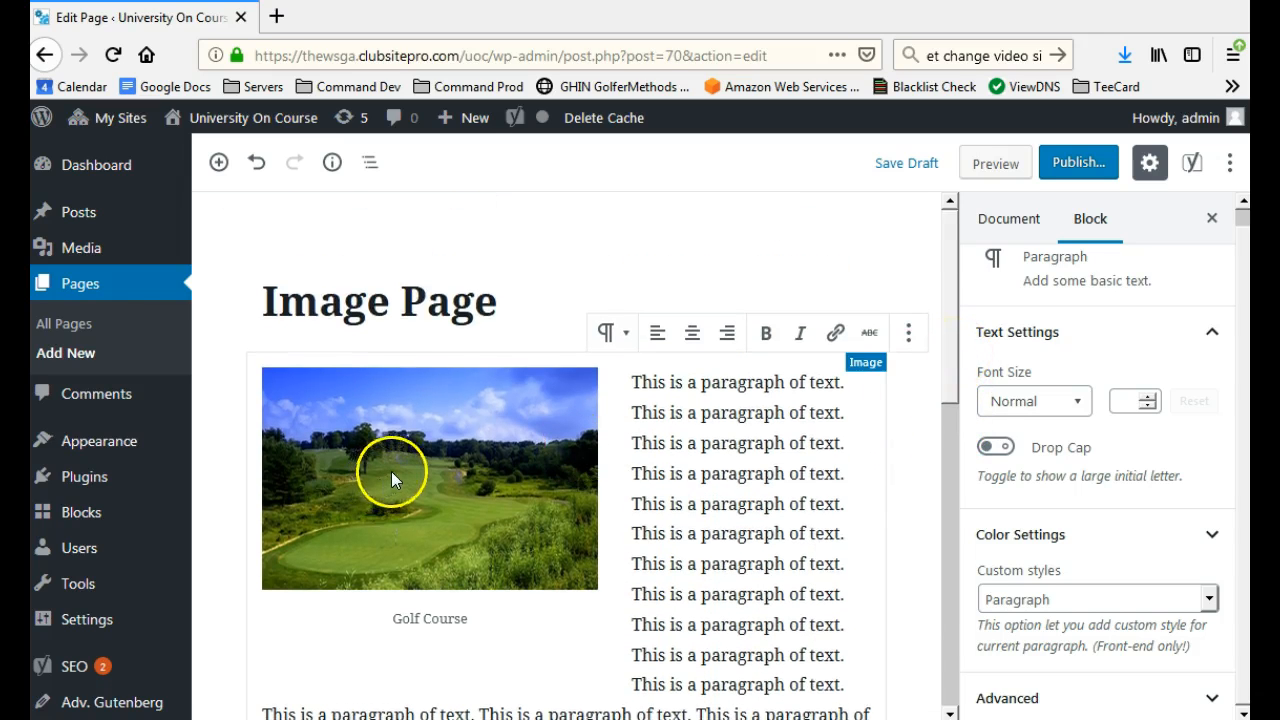
Try centre and right alignment on the course image, and clear its alignment
{"action": "left_click", "coordinate": [438, 460]}
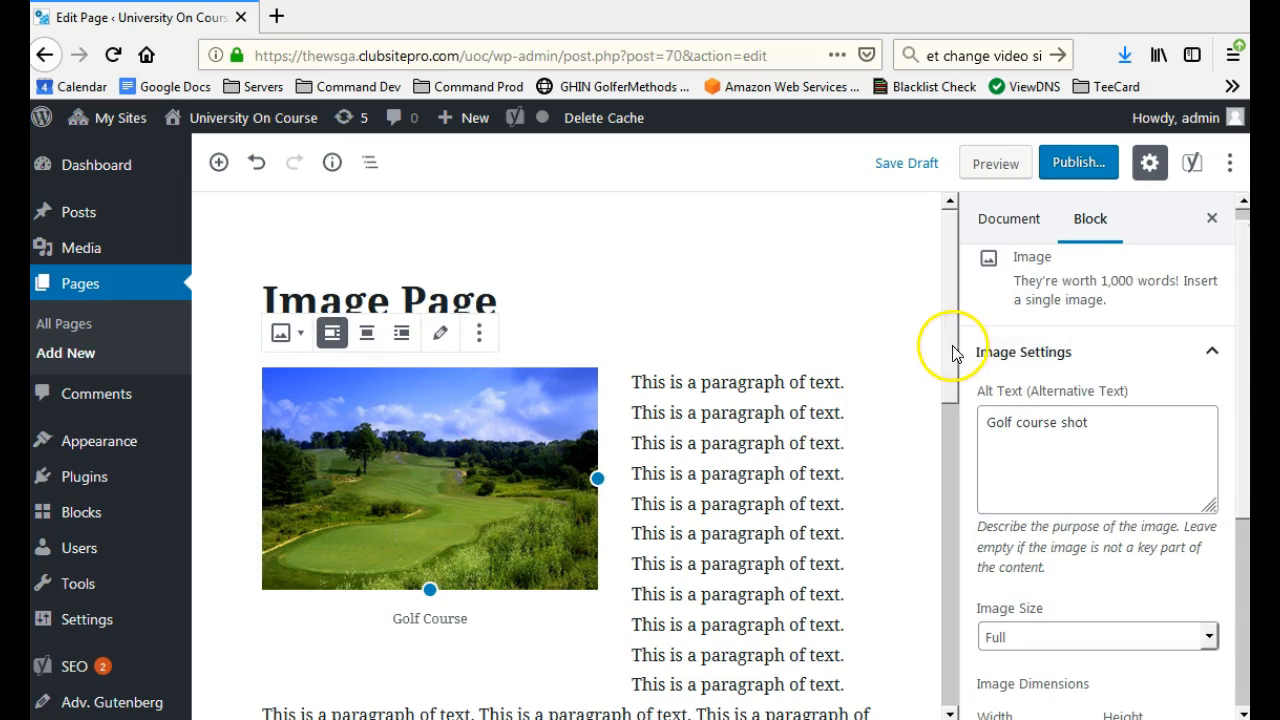
{"action": "scroll", "coordinate": [948, 377], "scroll_direction": "down", "scroll_amount": 1}
{"action": "left_click", "coordinate": [367, 283]}
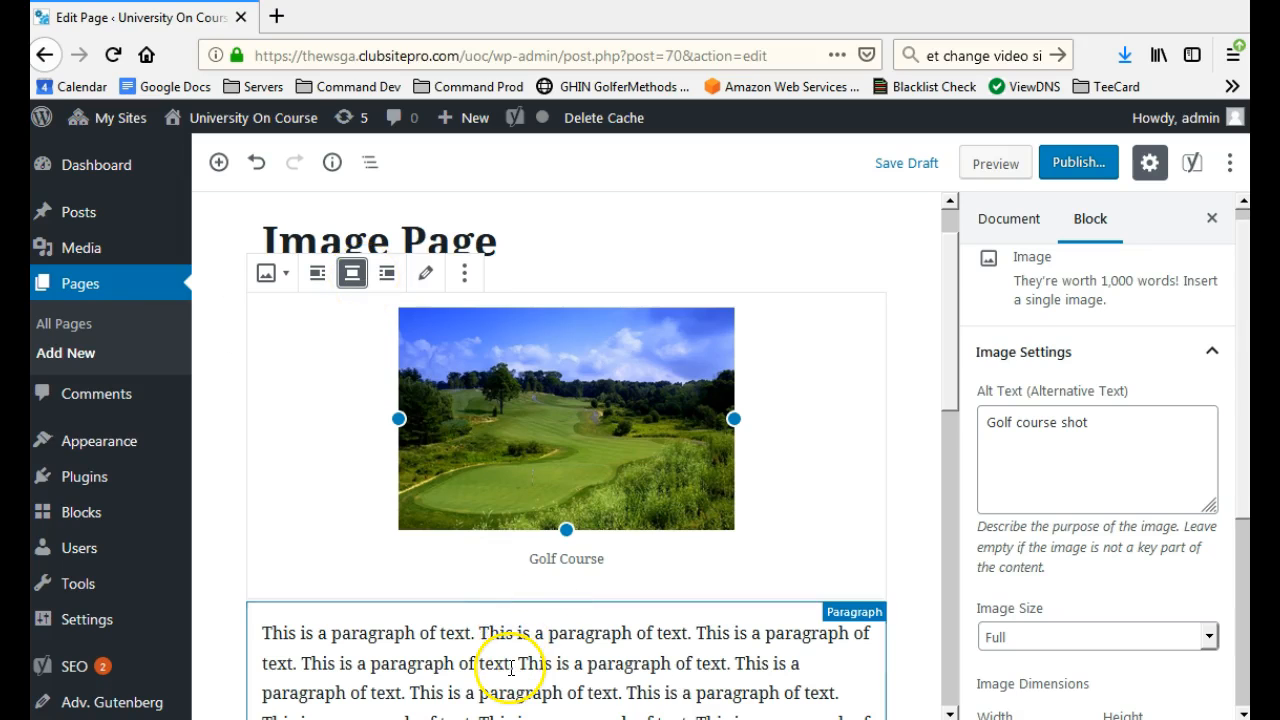
{"action": "left_click", "coordinate": [387, 273]}
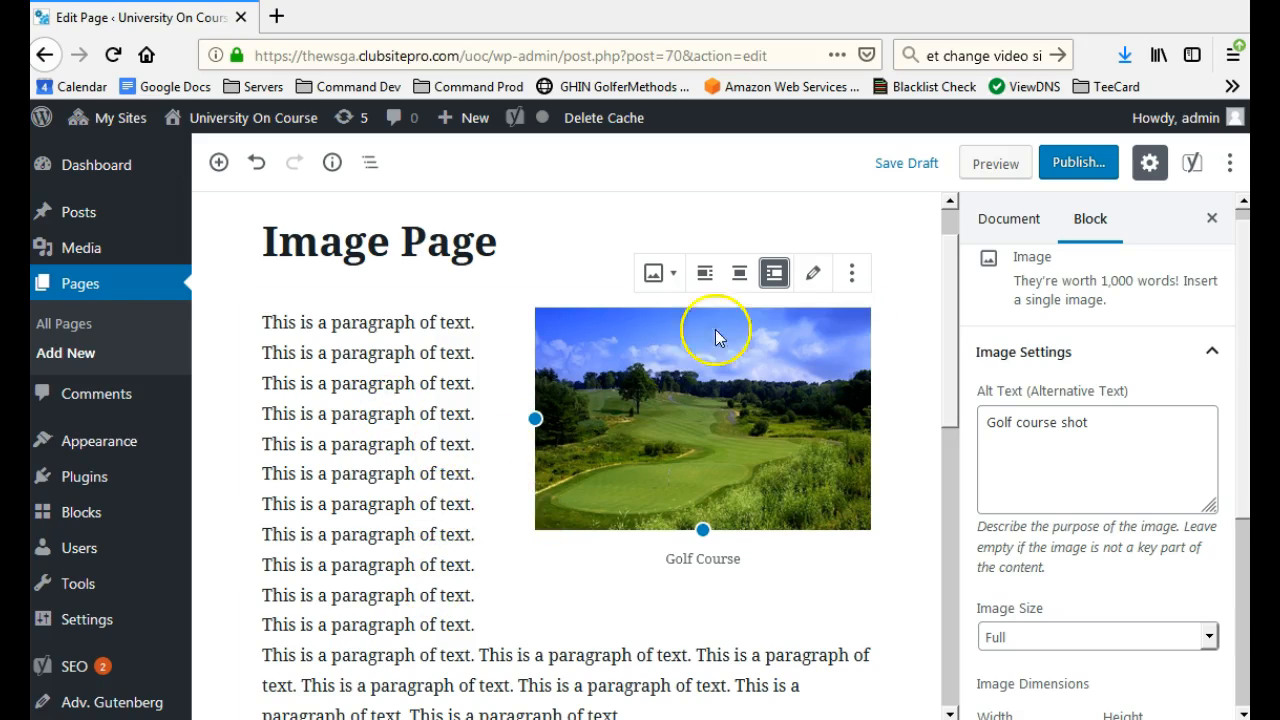
{"action": "left_click", "coordinate": [775, 279]}
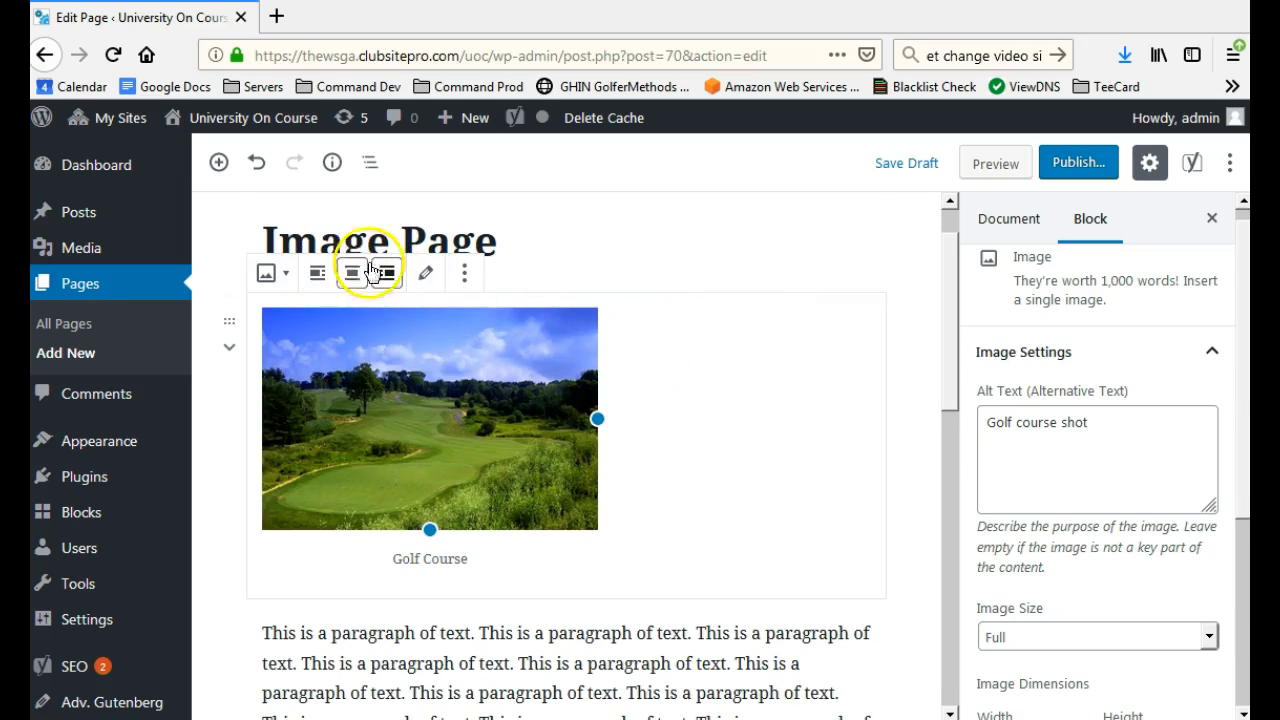
Cycle the course image through left, centre and right alignment again, and turn the right alignment off
{"action": "left_click", "coordinate": [318, 278]}
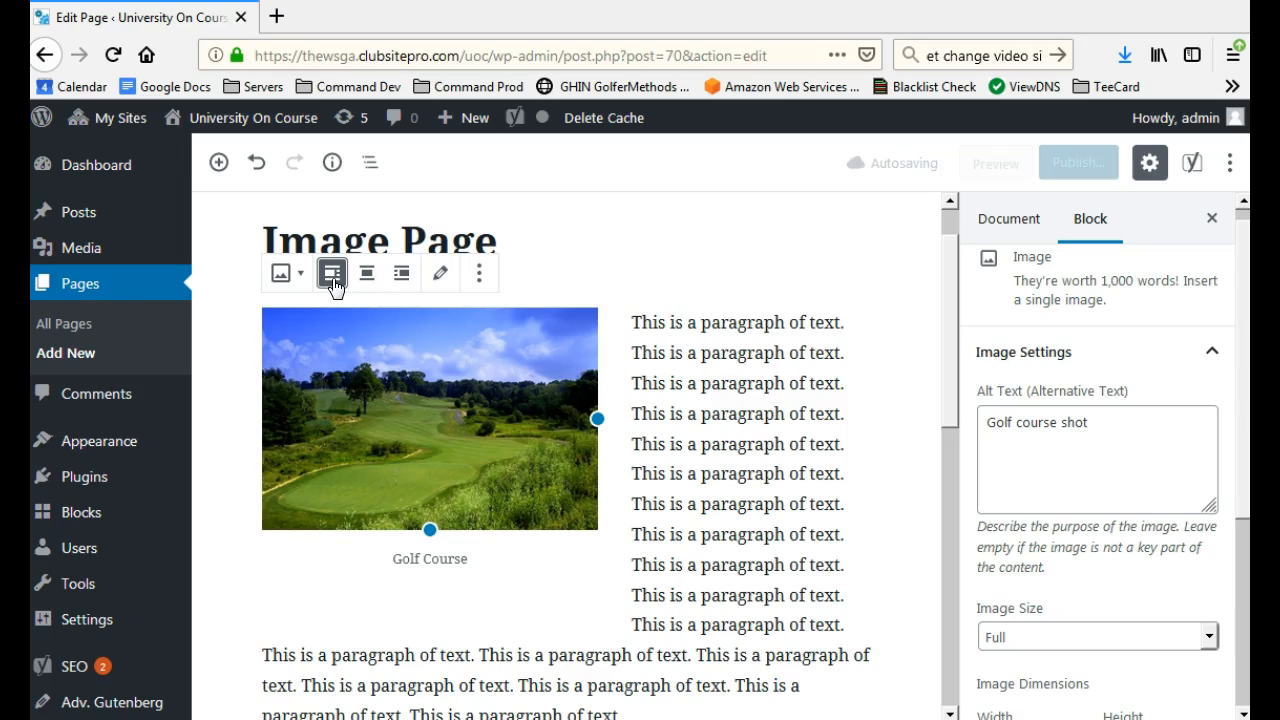
{"action": "left_click", "coordinate": [367, 274]}
{"action": "left_click", "coordinate": [389, 274]}
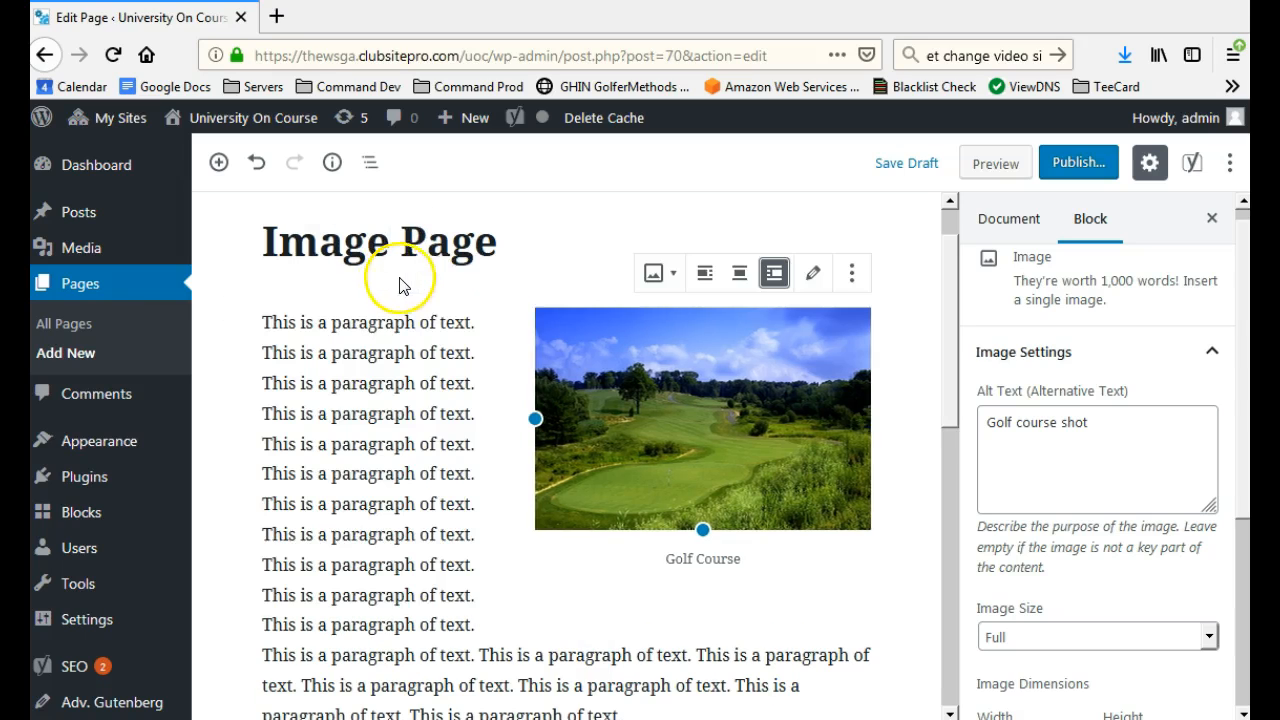
{"action": "left_click", "coordinate": [775, 278]}
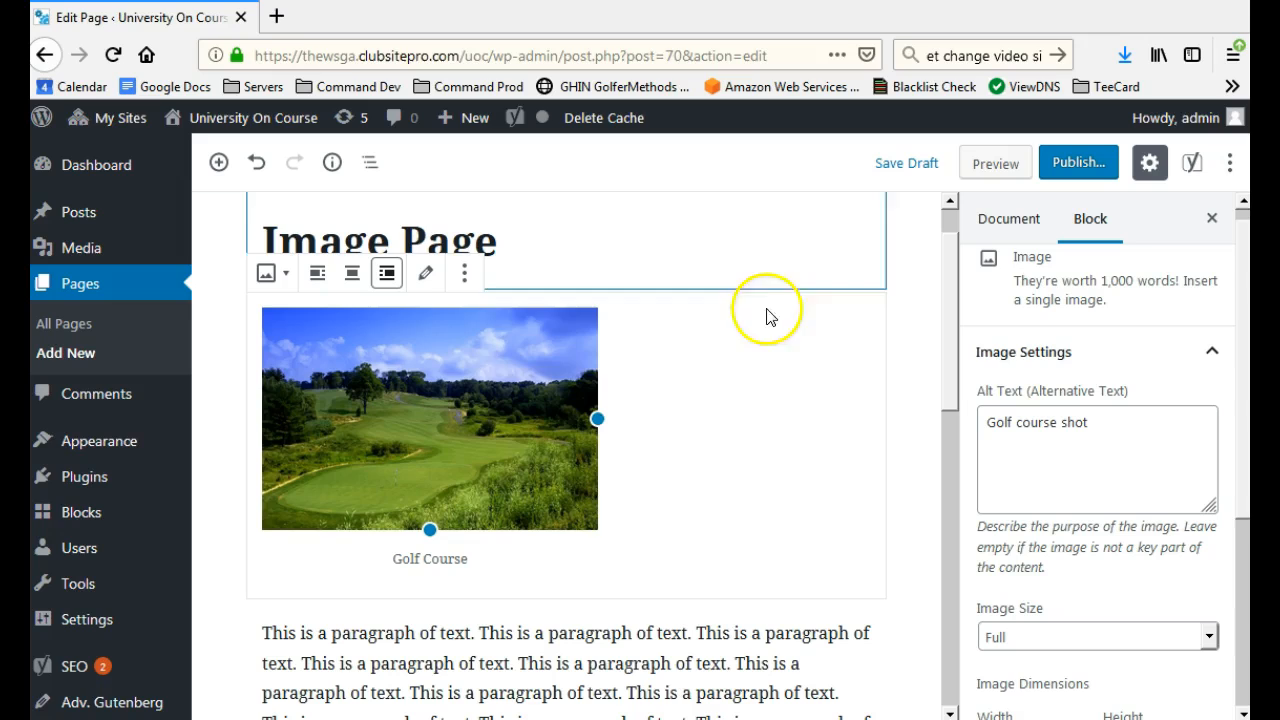